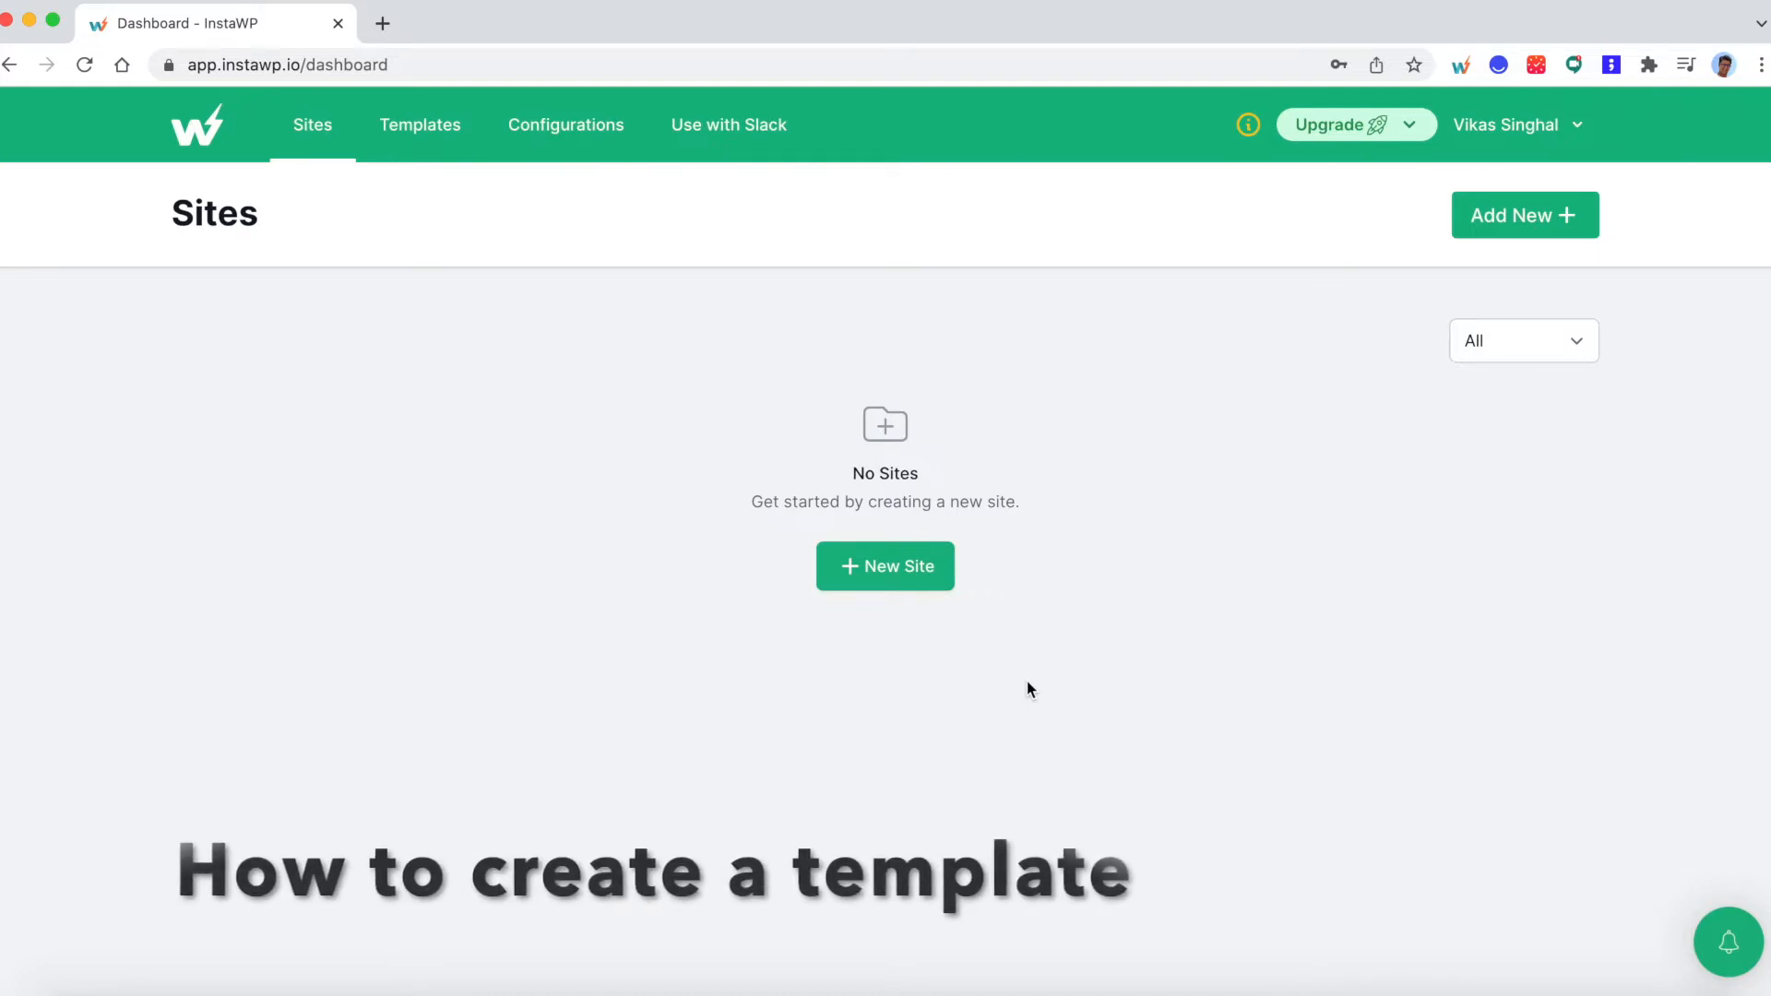
- Create a new WordPress site with the default WP 5.8.2, PHP 7.4 and default configuration, and open its admin dashboard
{"action": "left_click", "coordinate": [893, 569]}
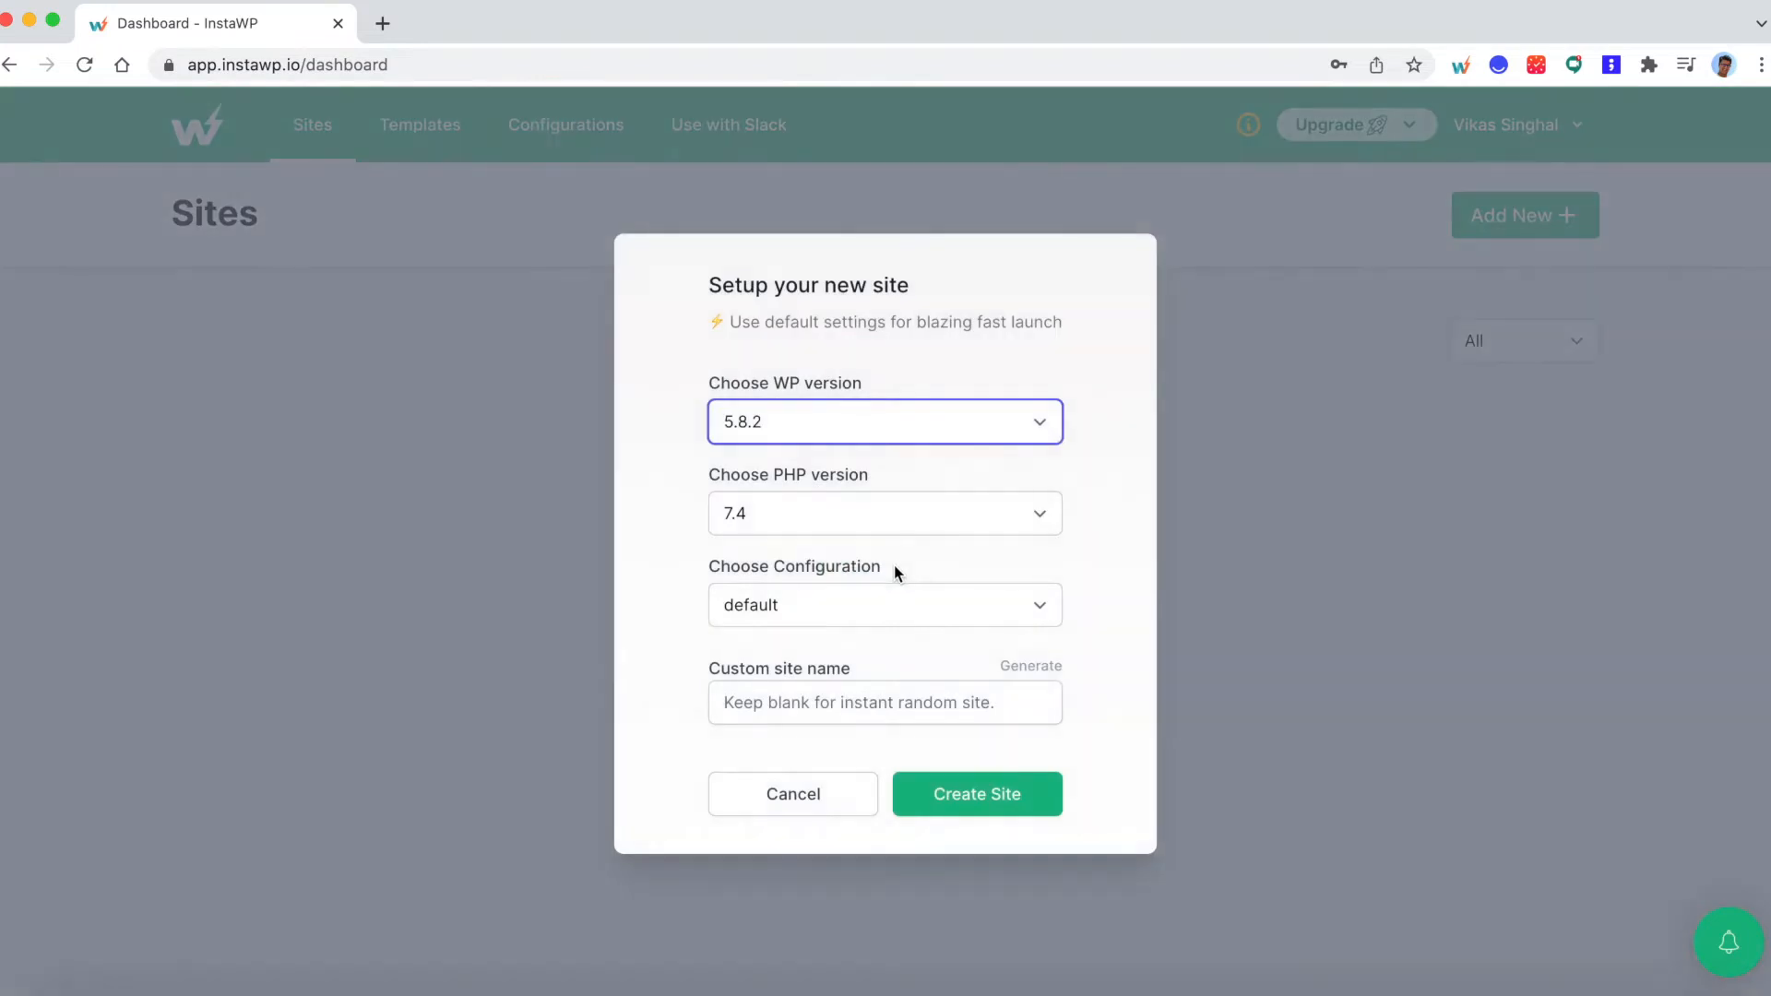
{"action": "left_click", "coordinate": [996, 811]}
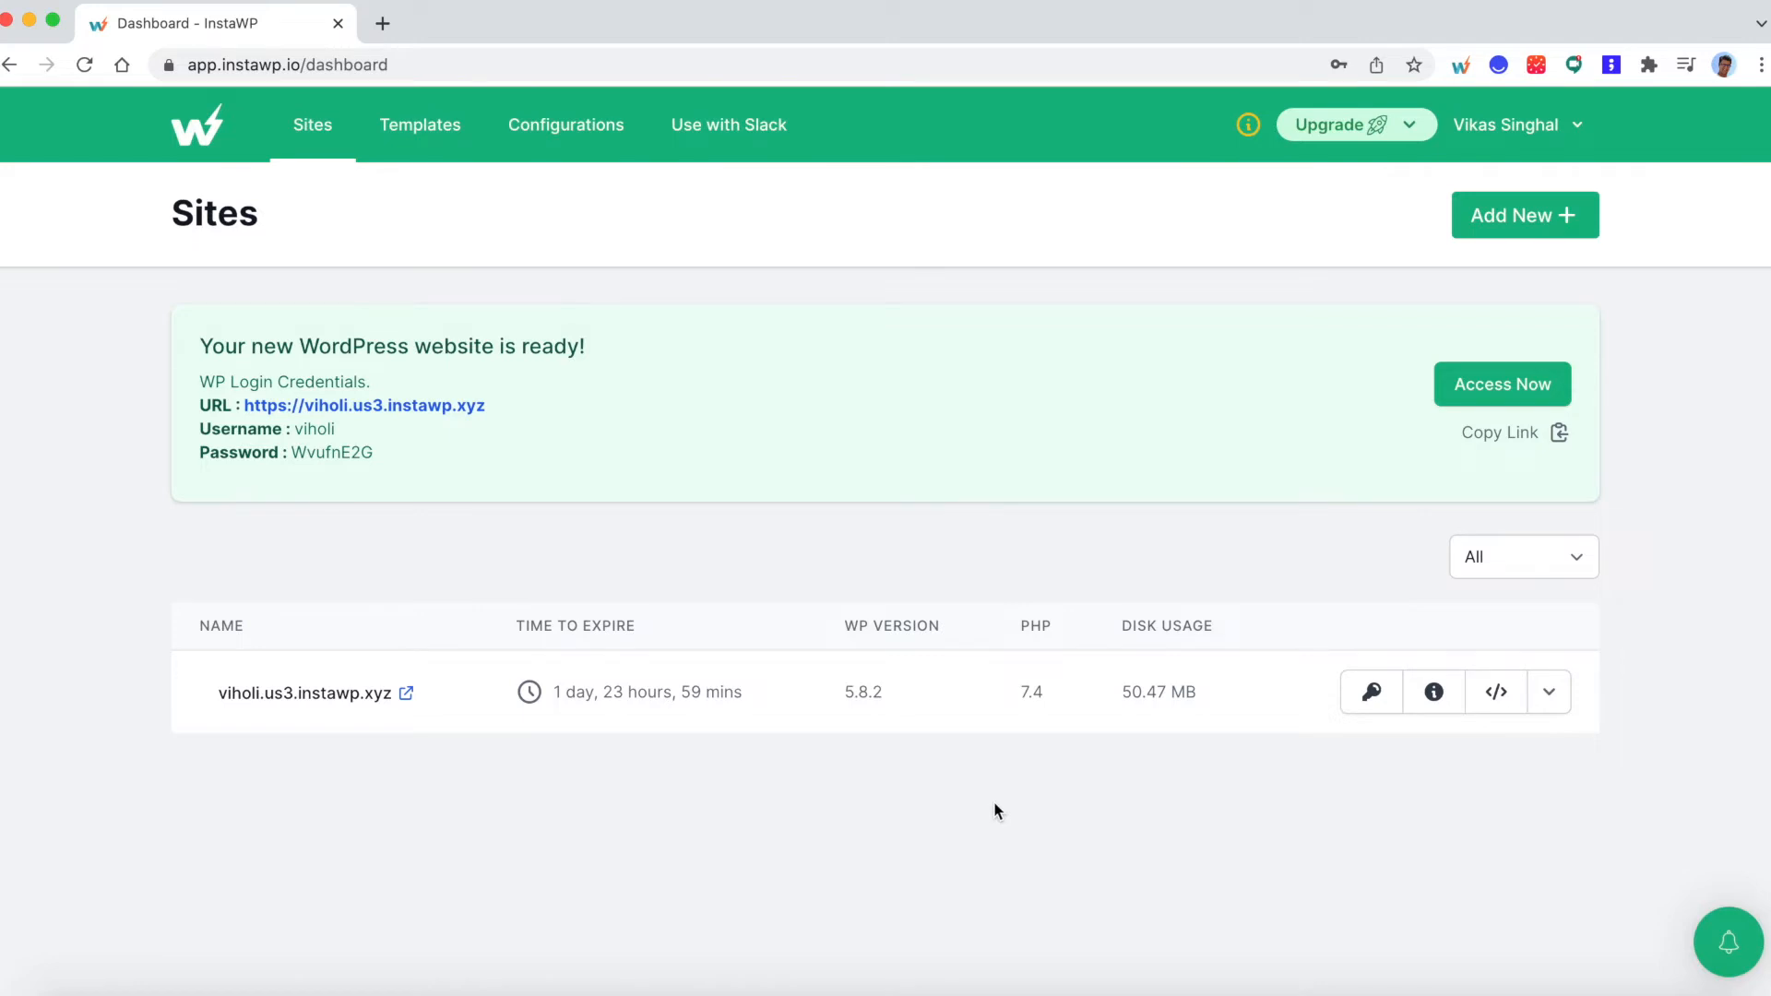
{"action": "left_click", "coordinate": [1507, 385]}
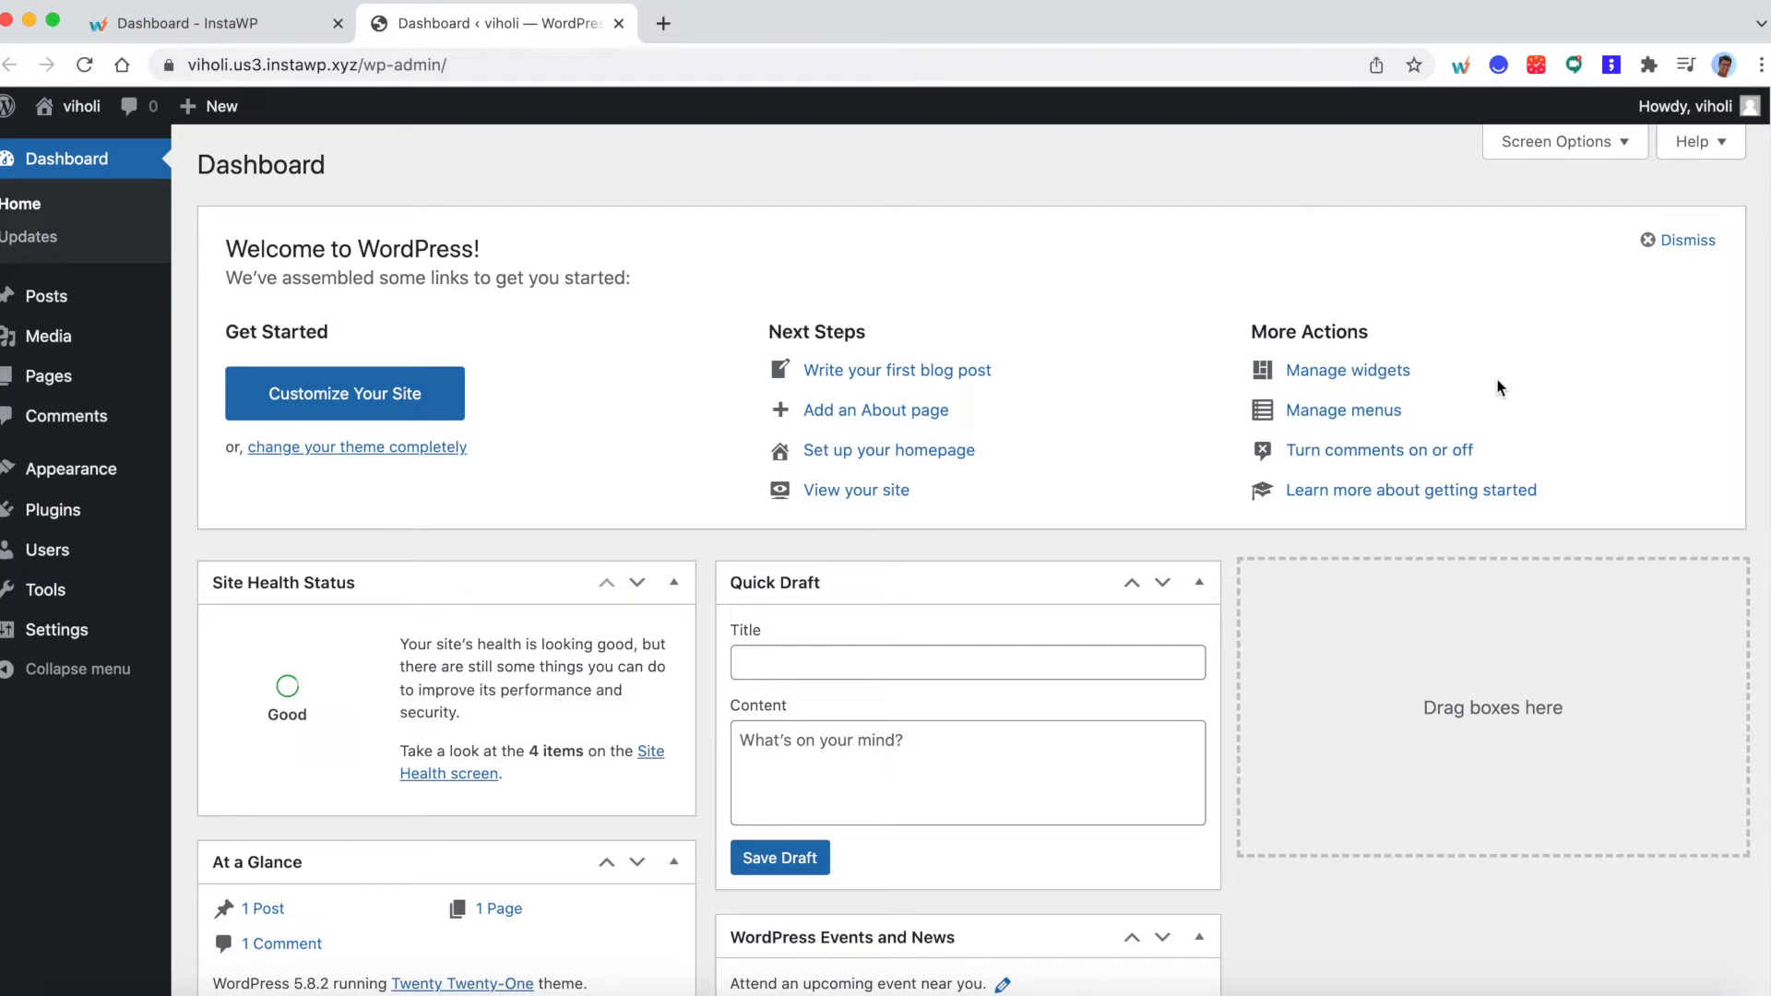
- Write a new post titled "New post" with the body text "This is a new post."
{"action": "mouse_move", "coordinate": [42, 303]}
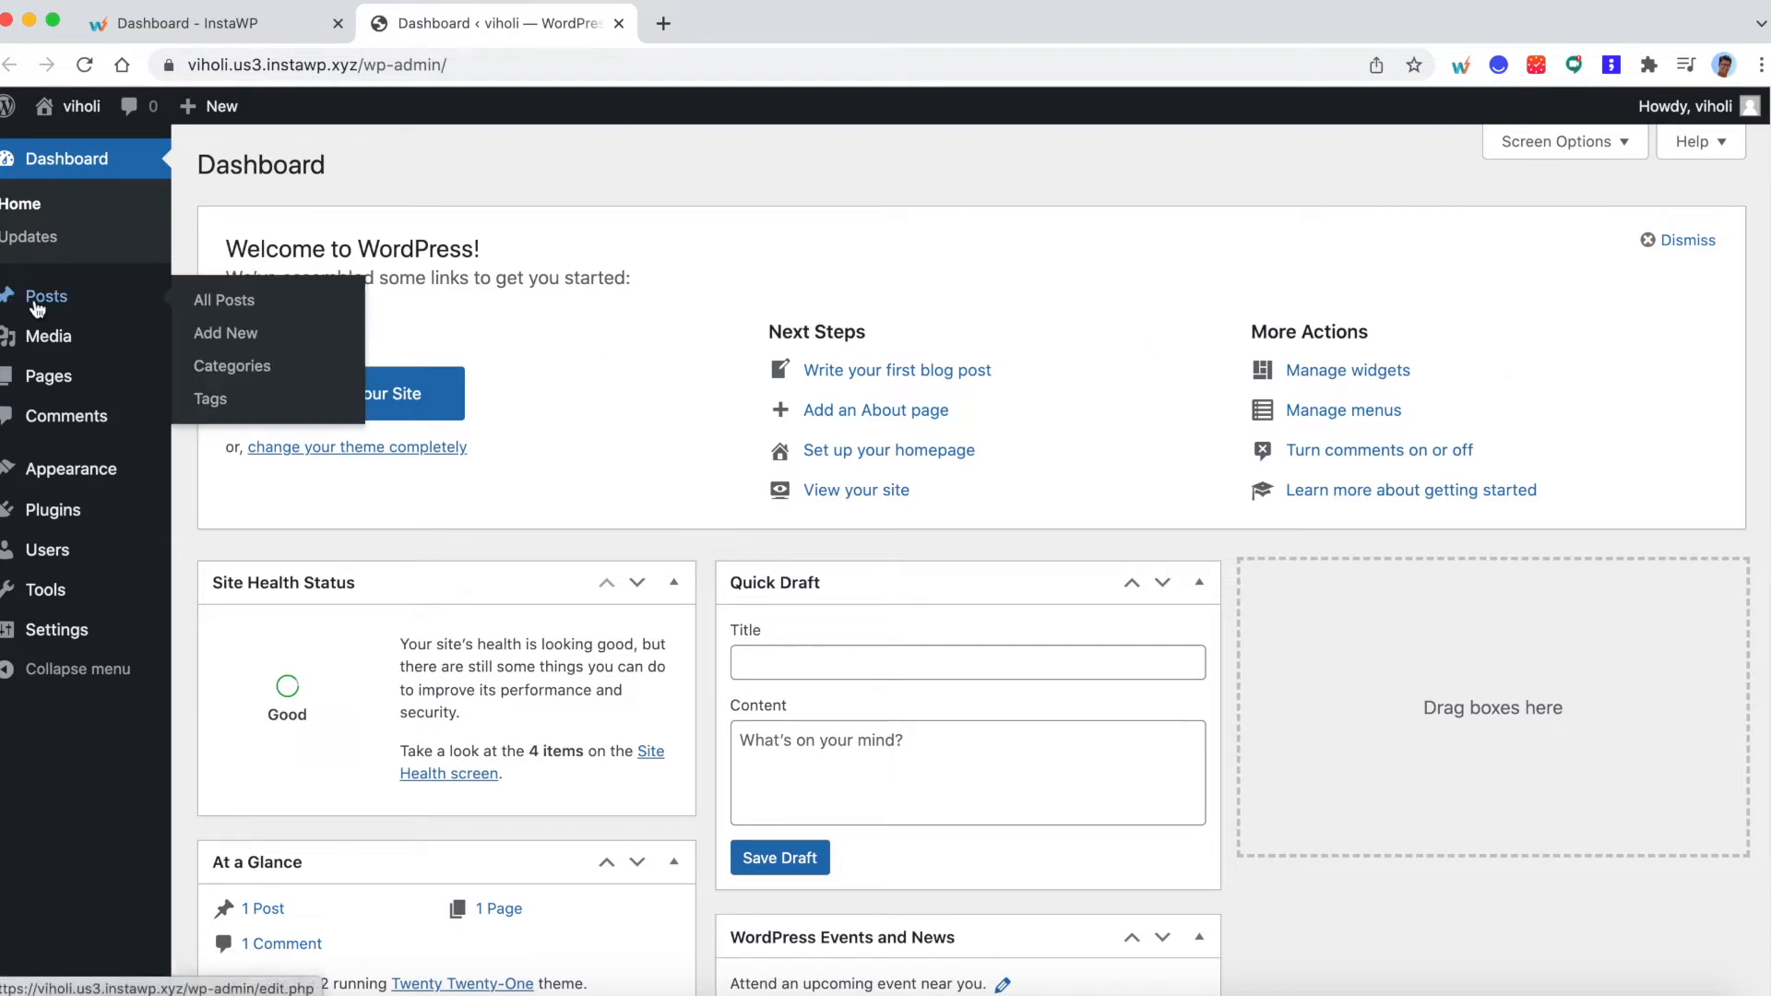
{"action": "left_click", "coordinate": [244, 338]}
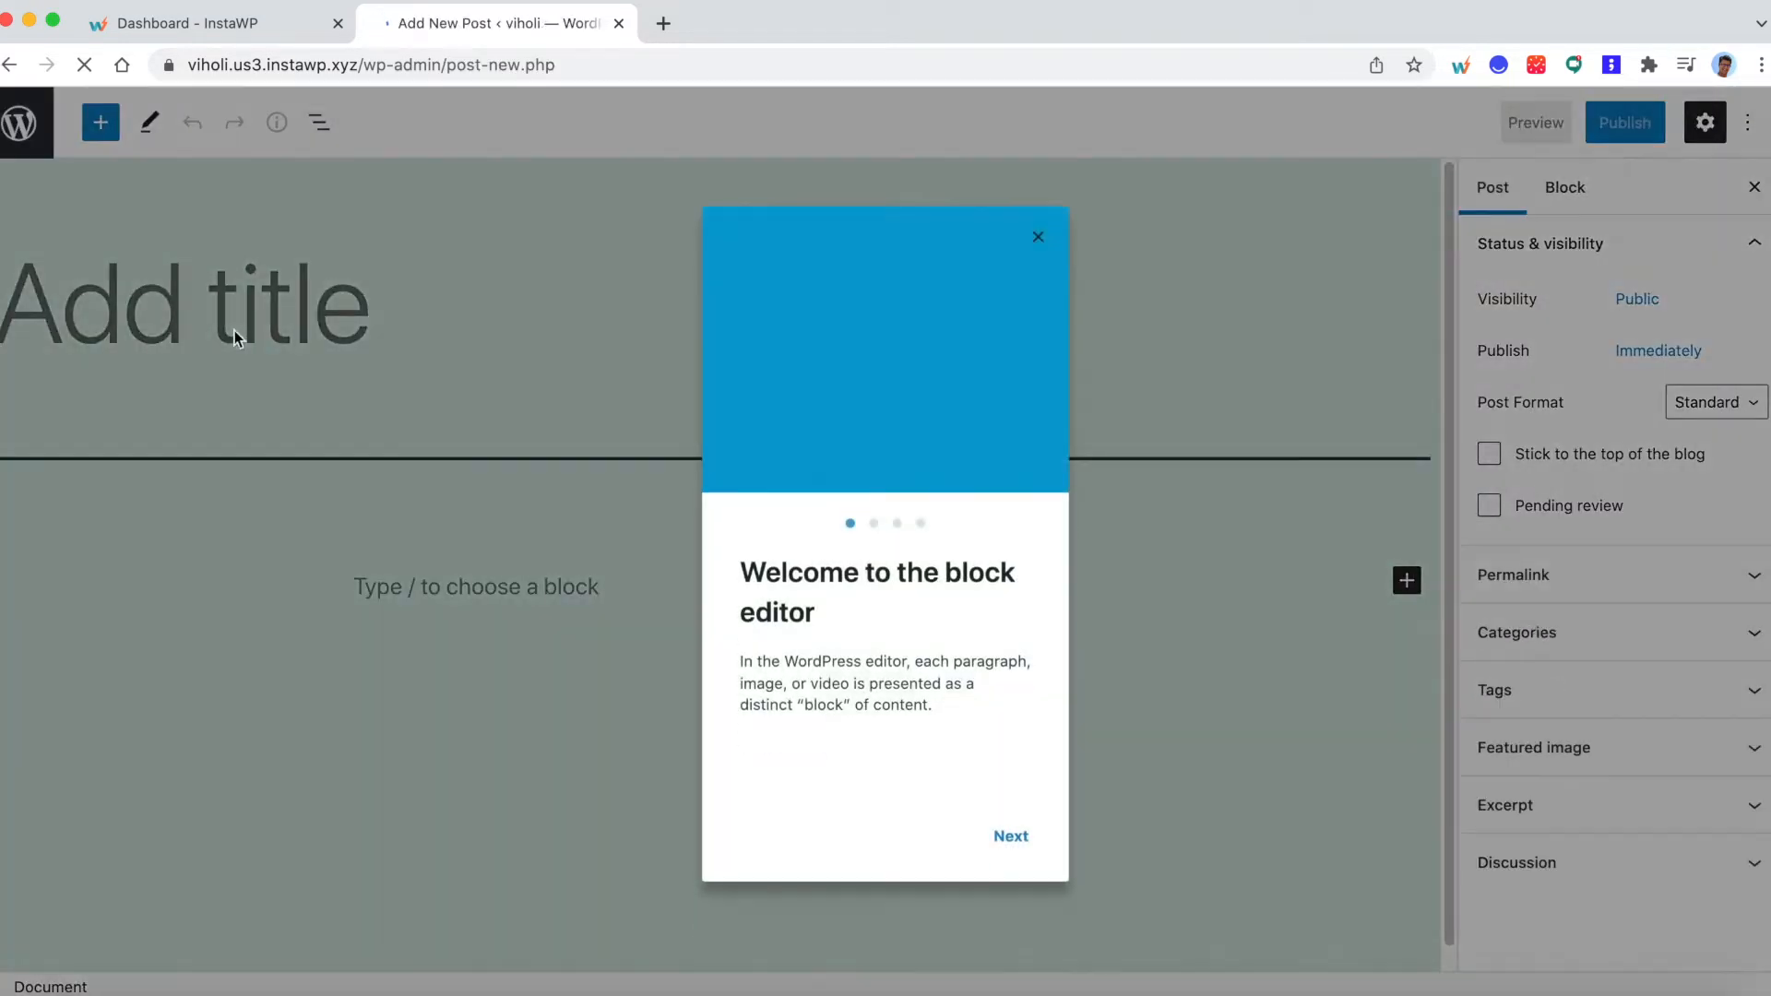
{"action": "left_click", "coordinate": [1043, 237]}
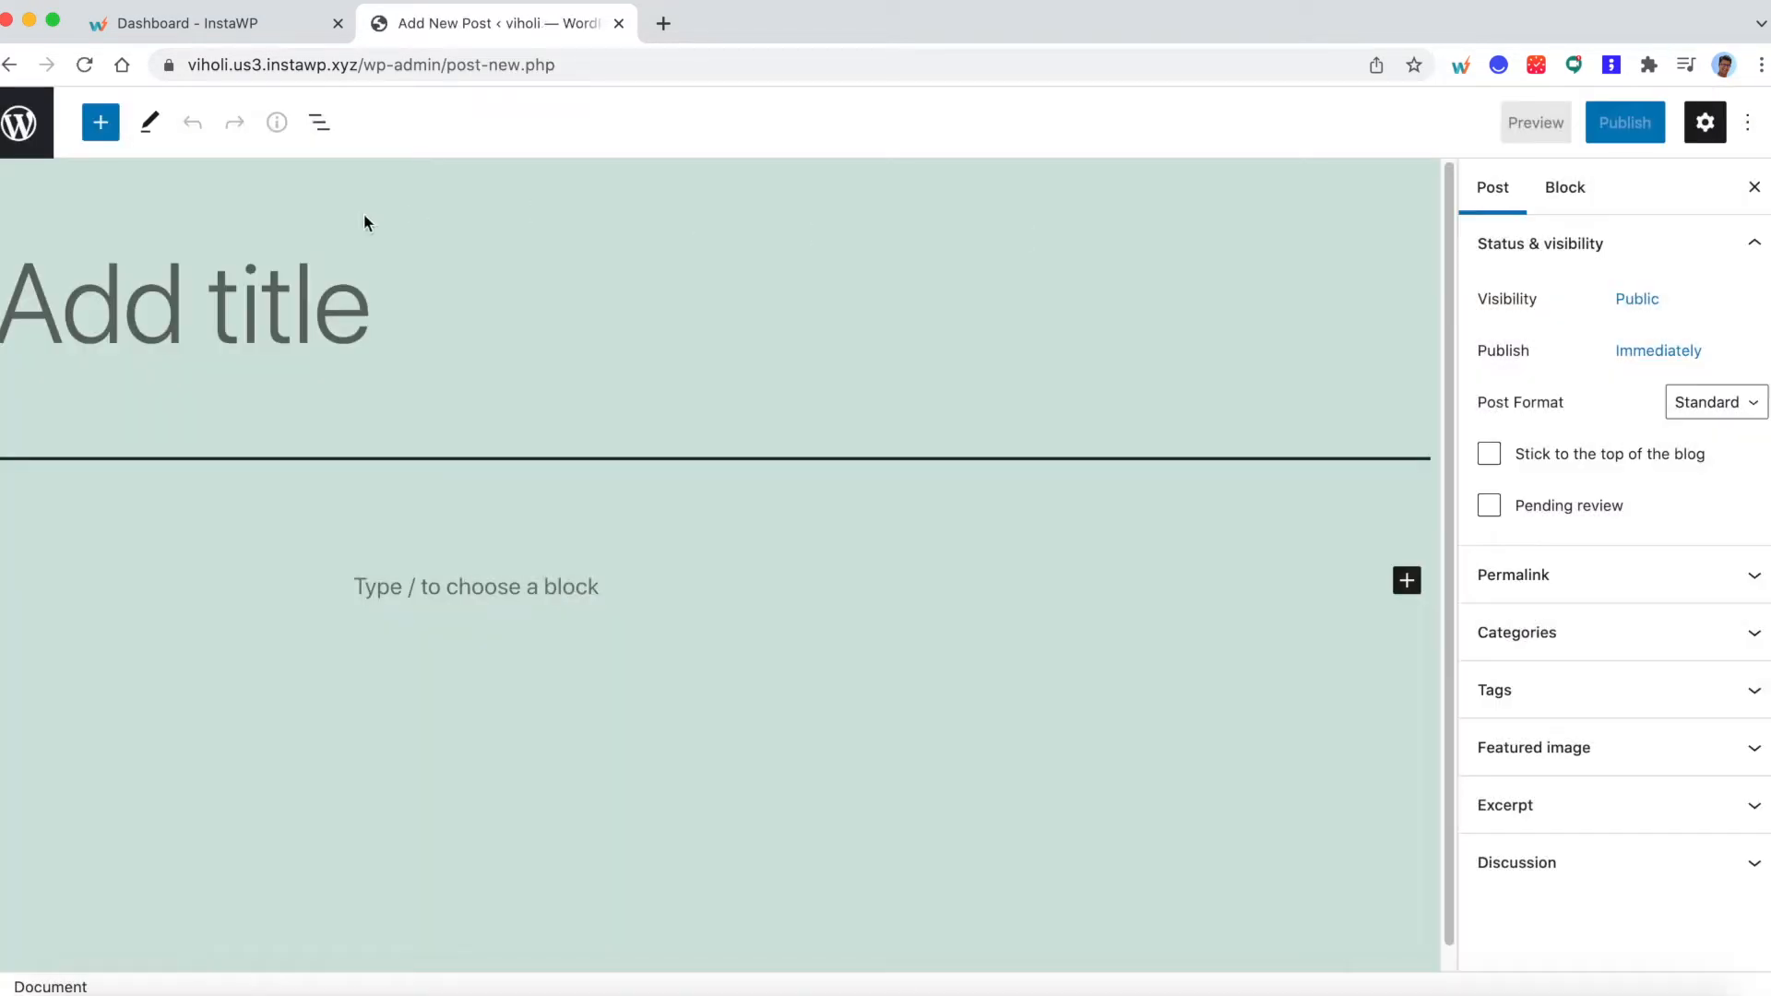
{"action": "left_click", "coordinate": [304, 275]}
{"action": "type", "text": "New post"}
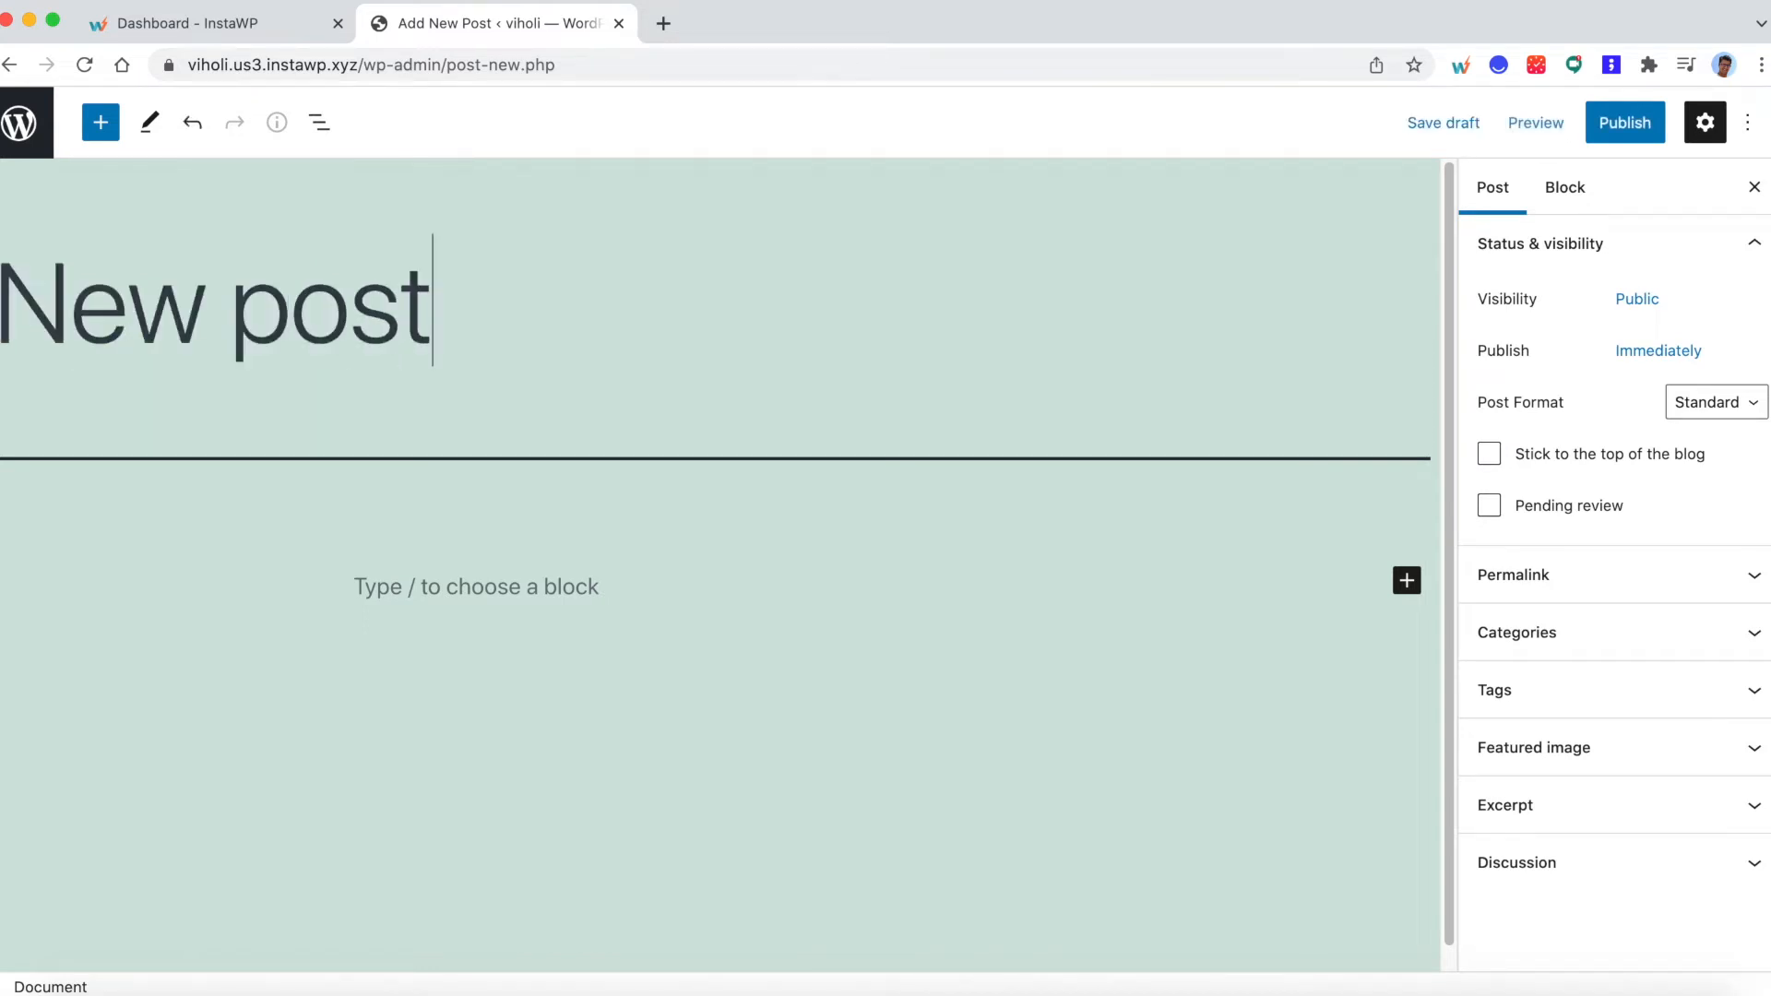
{"action": "key", "text": "Return"}
{"action": "type", "text": "Thi"}
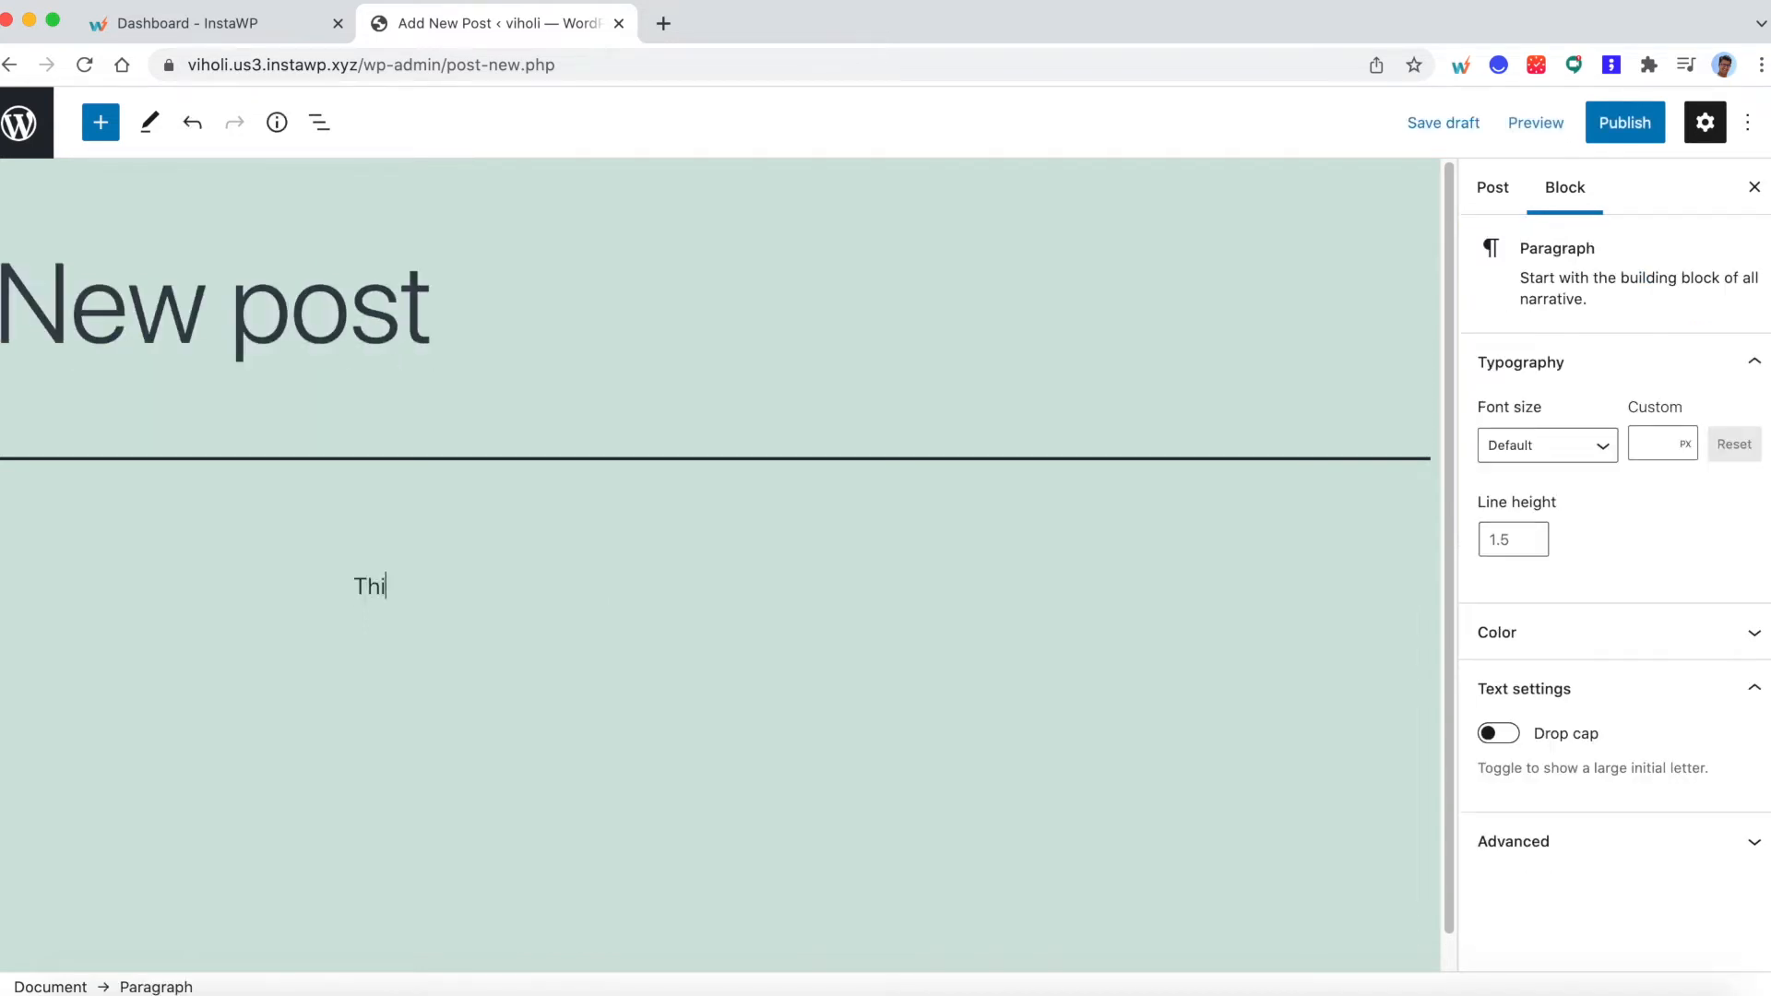
{"action": "type", "text": "s is a new post."}
- Publish the new post and return to the posts list
{"action": "left_click", "coordinate": [1629, 122]}
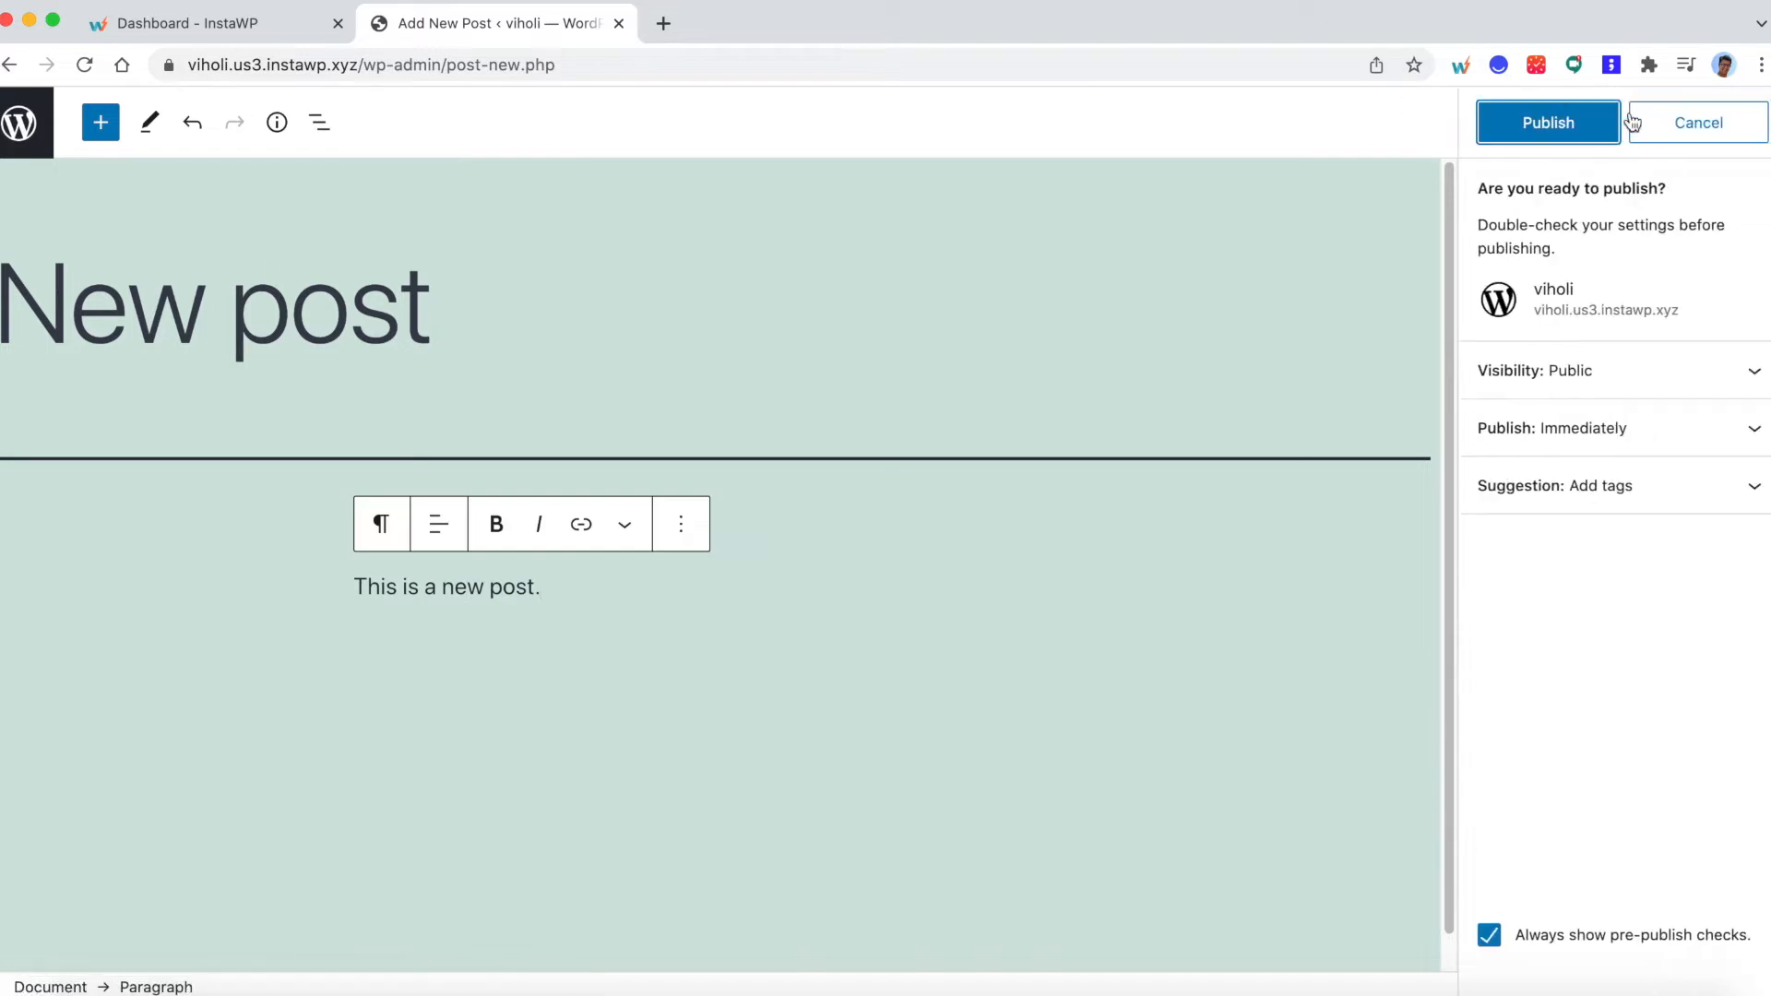
{"action": "left_click", "coordinate": [1562, 123]}
{"action": "left_click", "coordinate": [7, 122]}
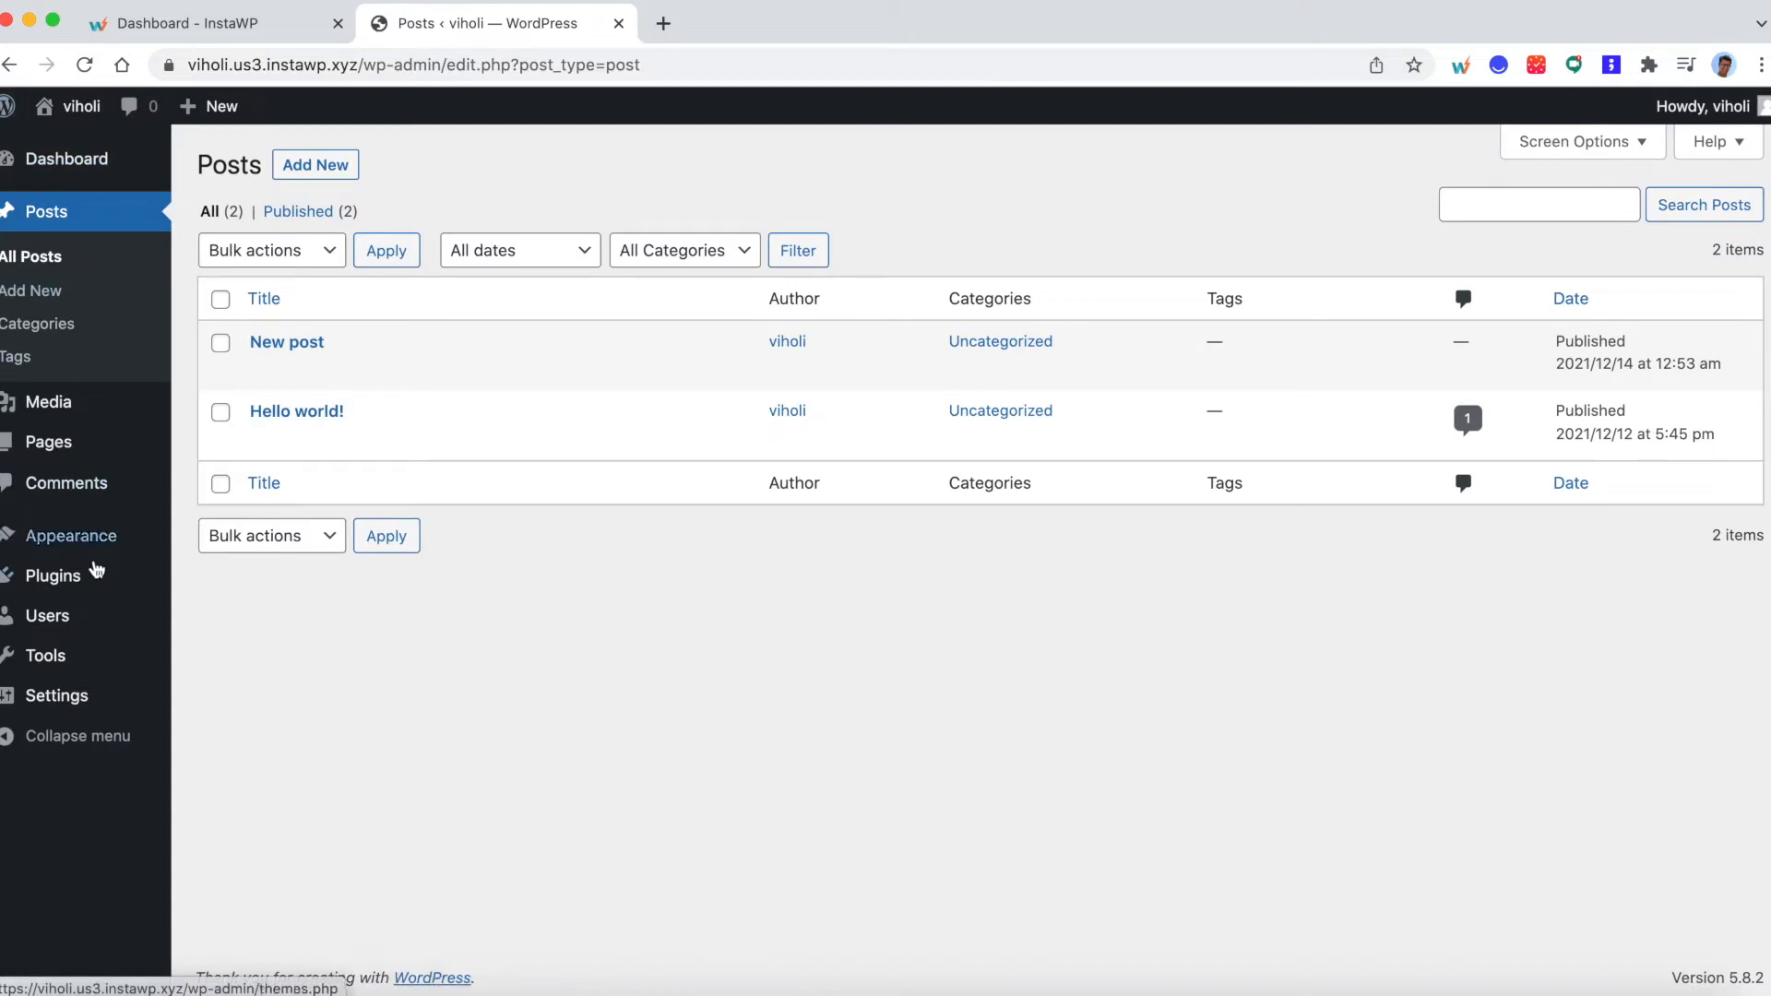
- Install and activate the Hello Elementor theme on the site, and view the site's front page
{"action": "mouse_move", "coordinate": [97, 541]}
{"action": "left_click", "coordinate": [202, 544]}
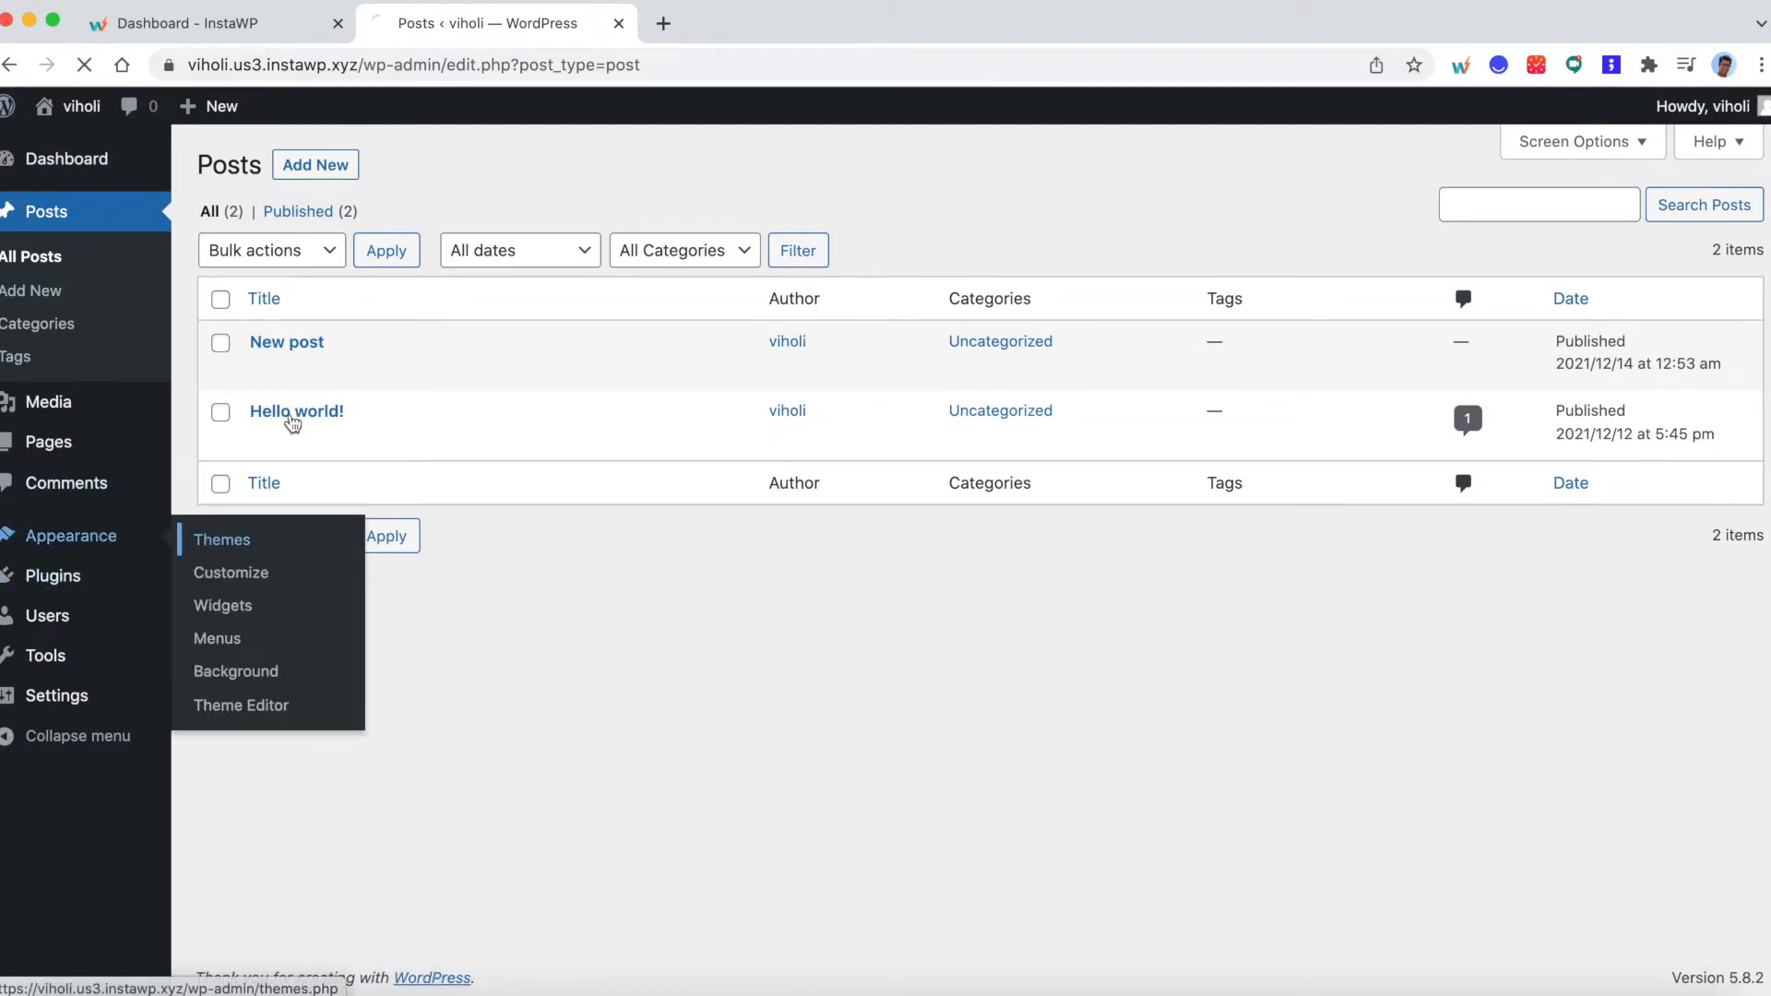
{"action": "left_click", "coordinate": [398, 178]}
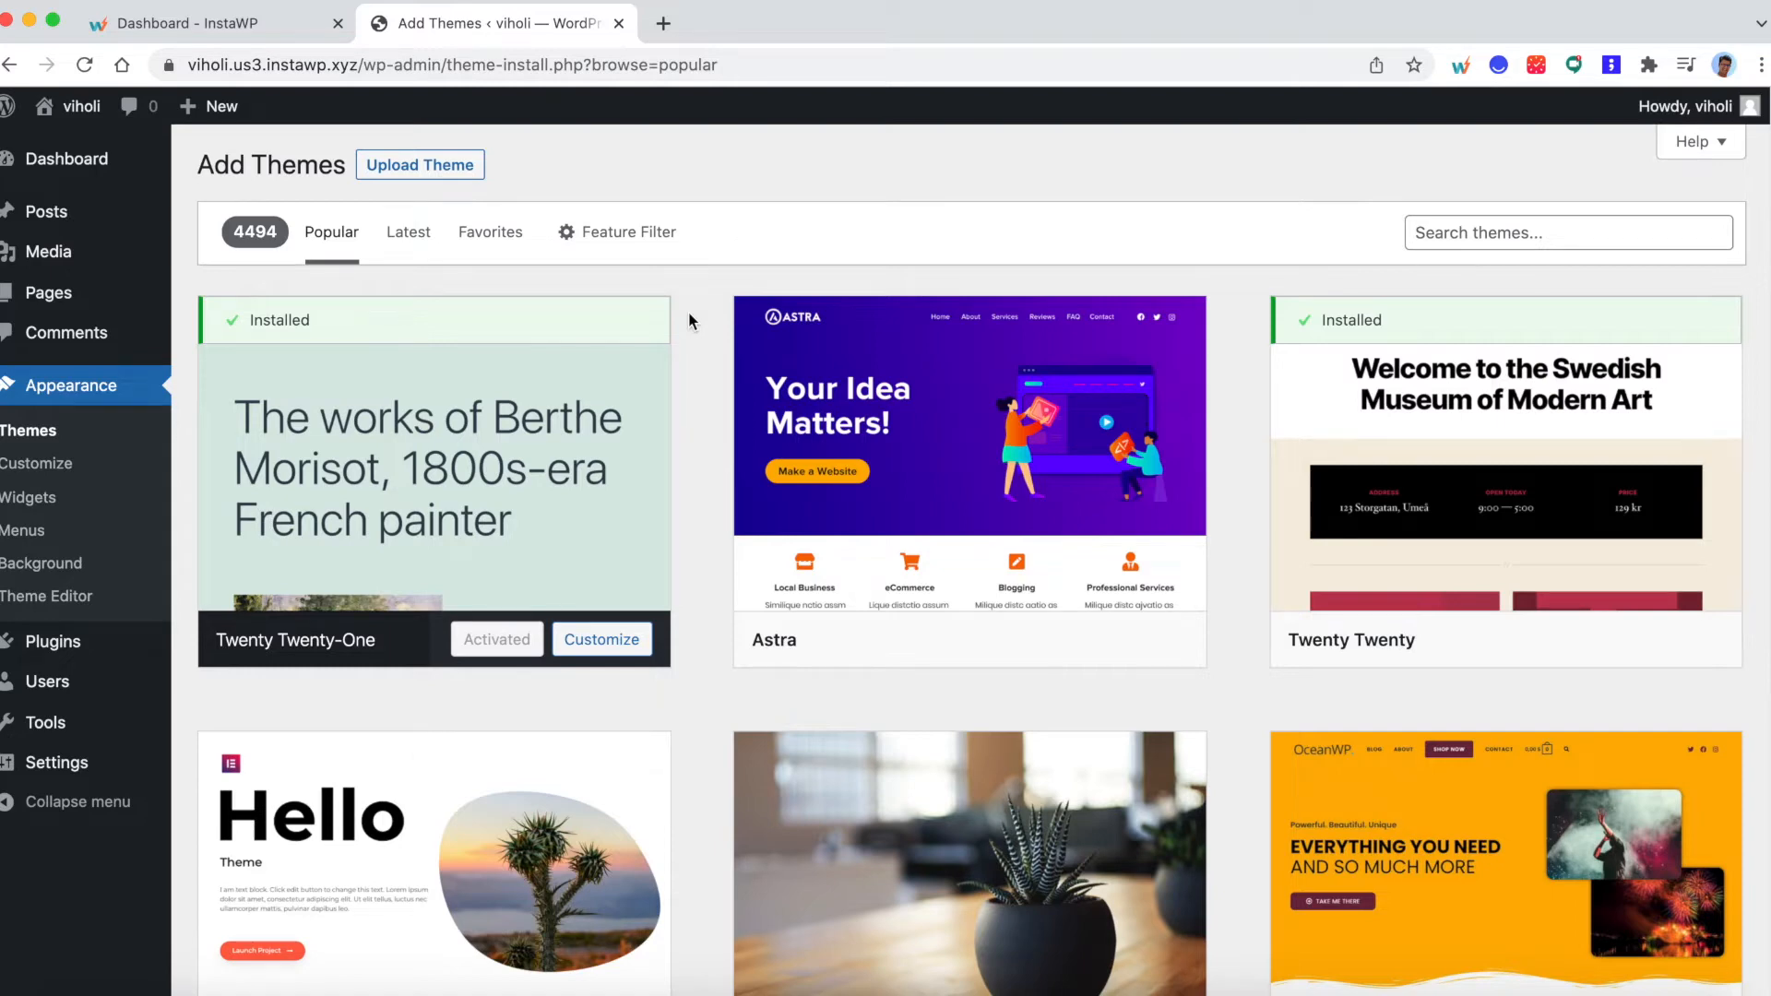
{"action": "scroll", "coordinate": [692, 313], "scroll_direction": "down", "scroll_amount": 6}
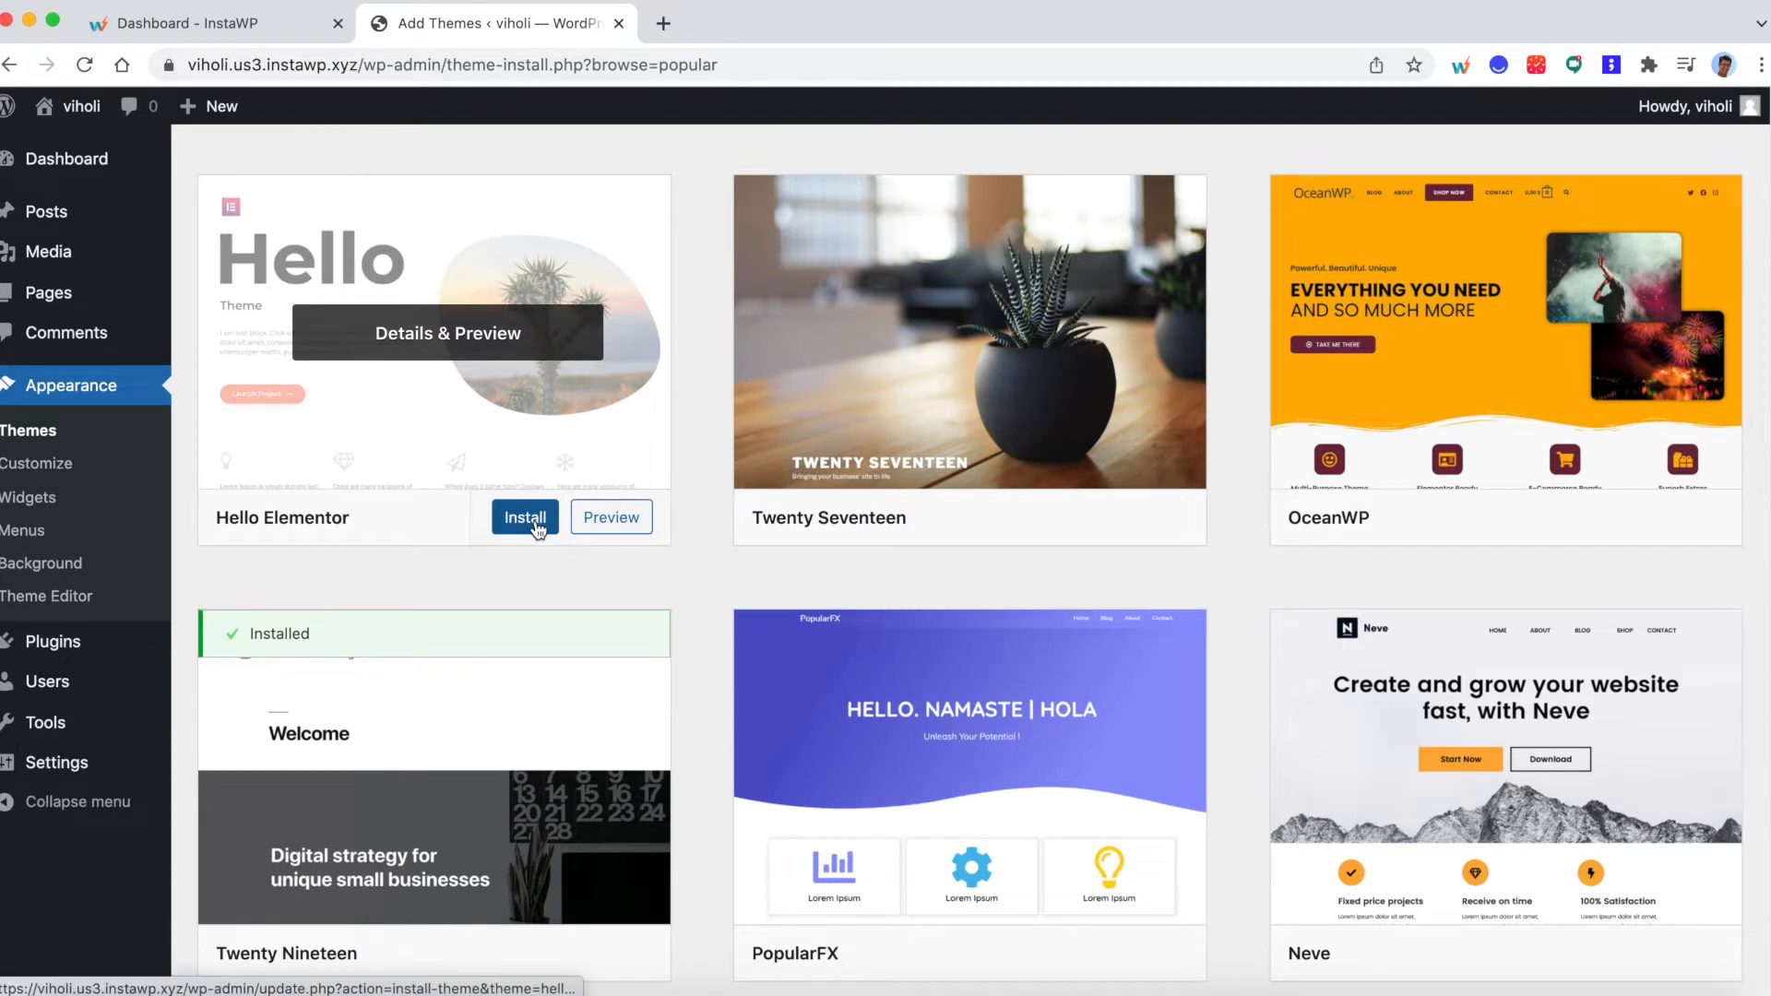
{"action": "left_click", "coordinate": [535, 520]}
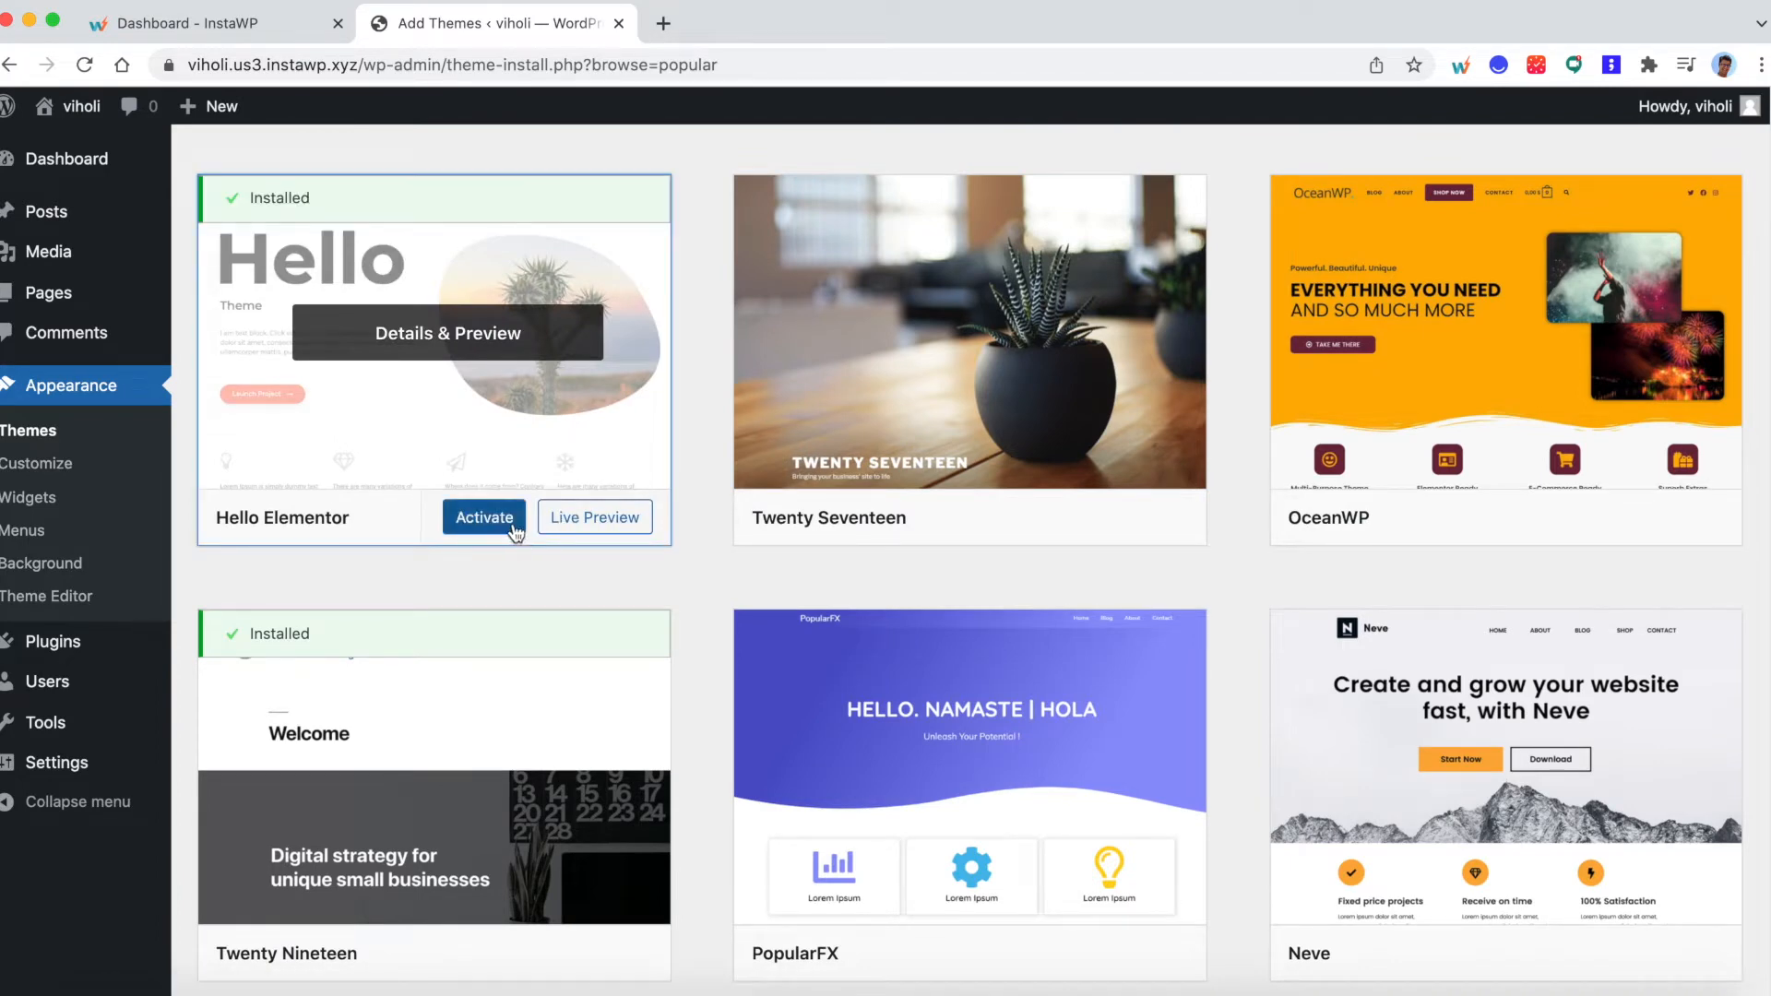
{"action": "left_click", "coordinate": [485, 518]}
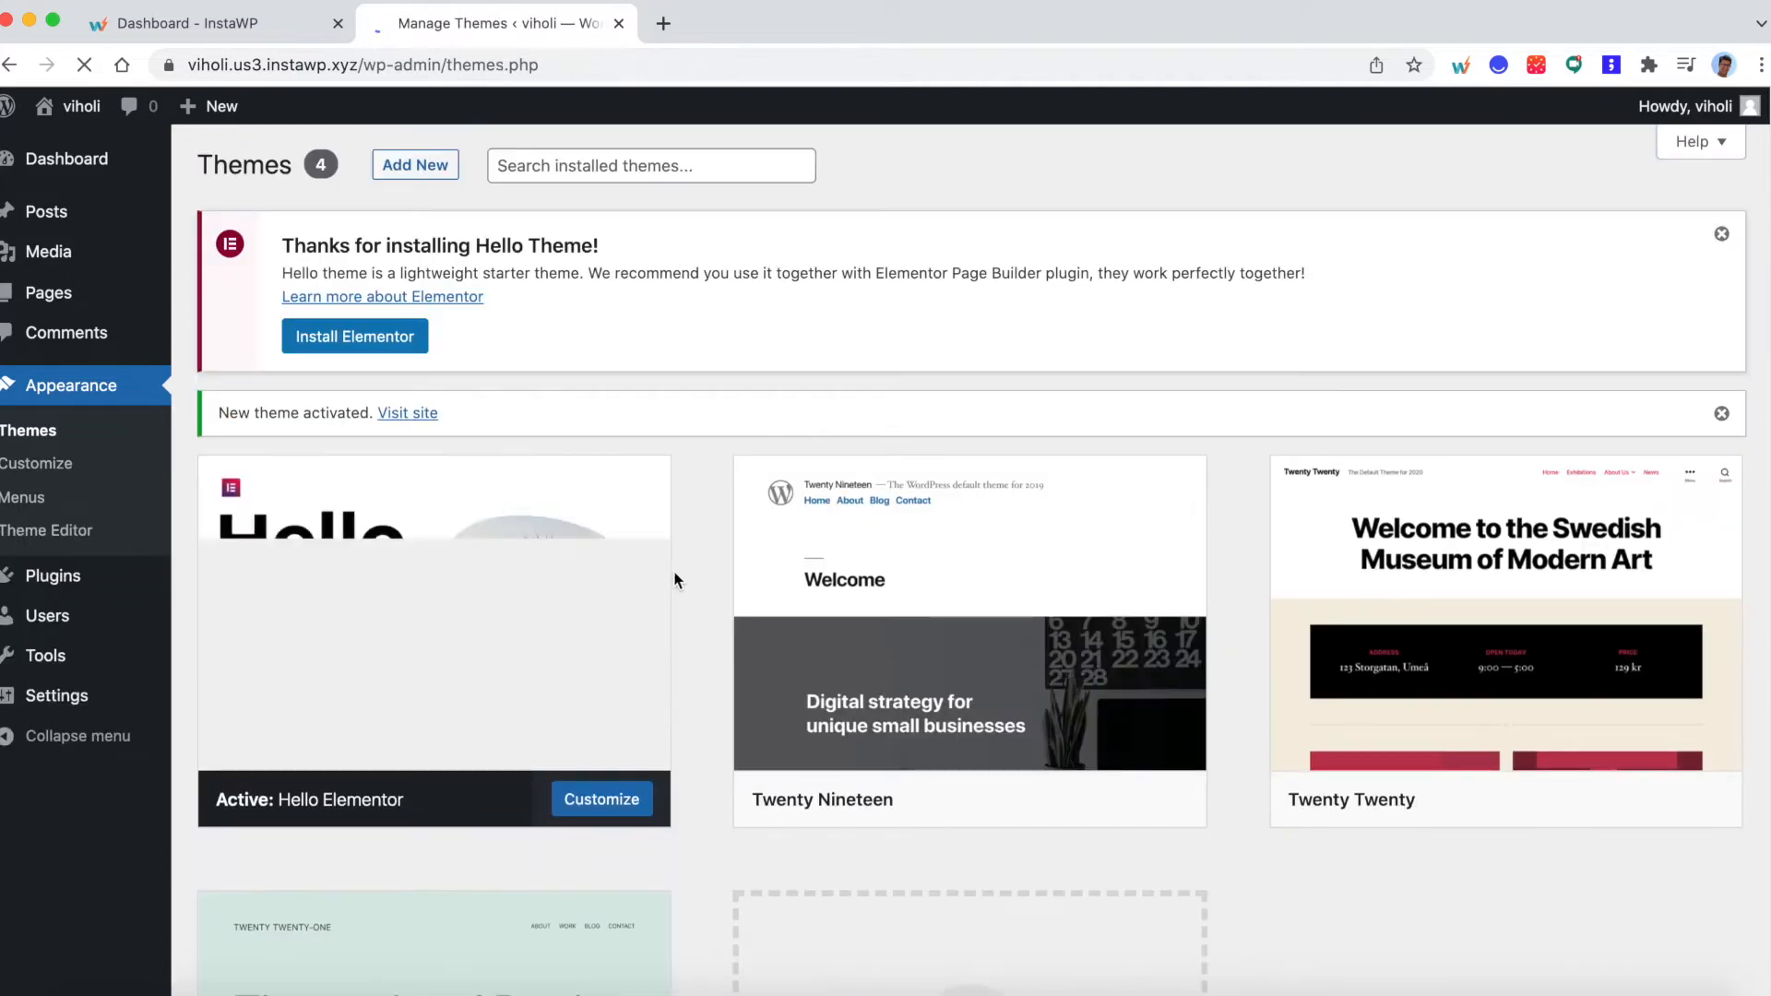
{"action": "left_click", "coordinate": [83, 150]}
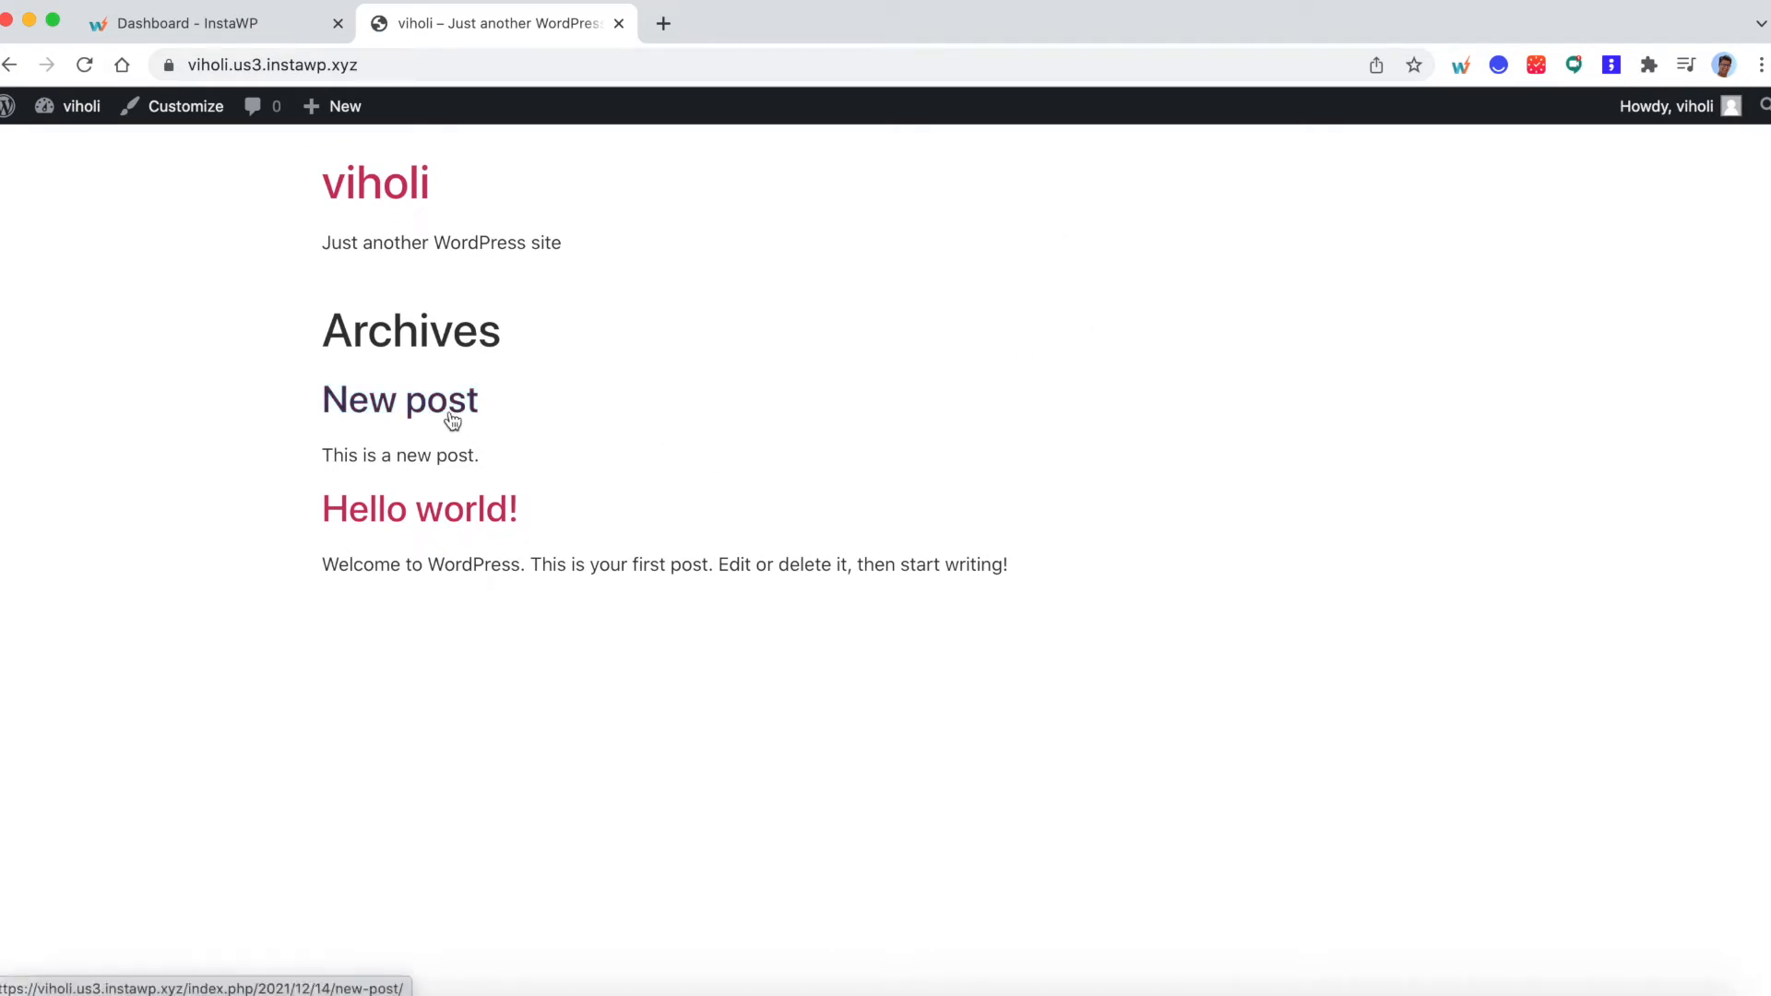
- Return to the InstaWP dashboard and save the modified site as a template named "template demo"
{"action": "left_click", "coordinate": [250, 22]}
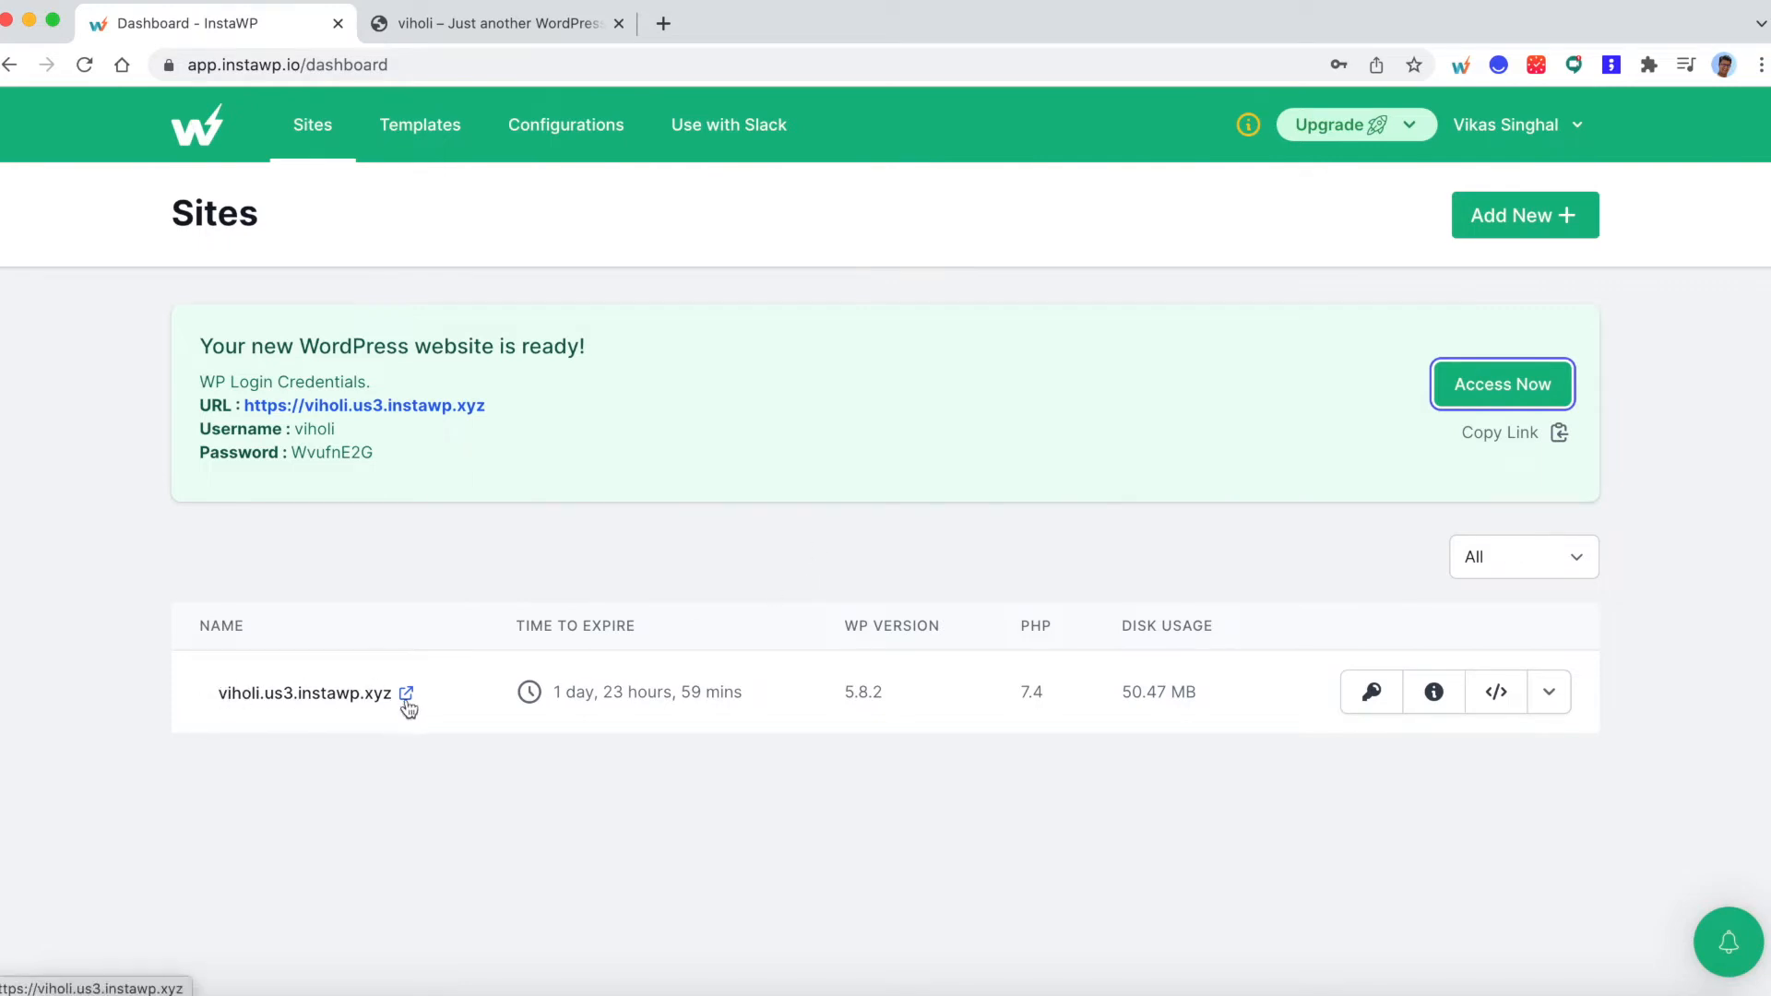
{"action": "left_click", "coordinate": [1555, 700]}
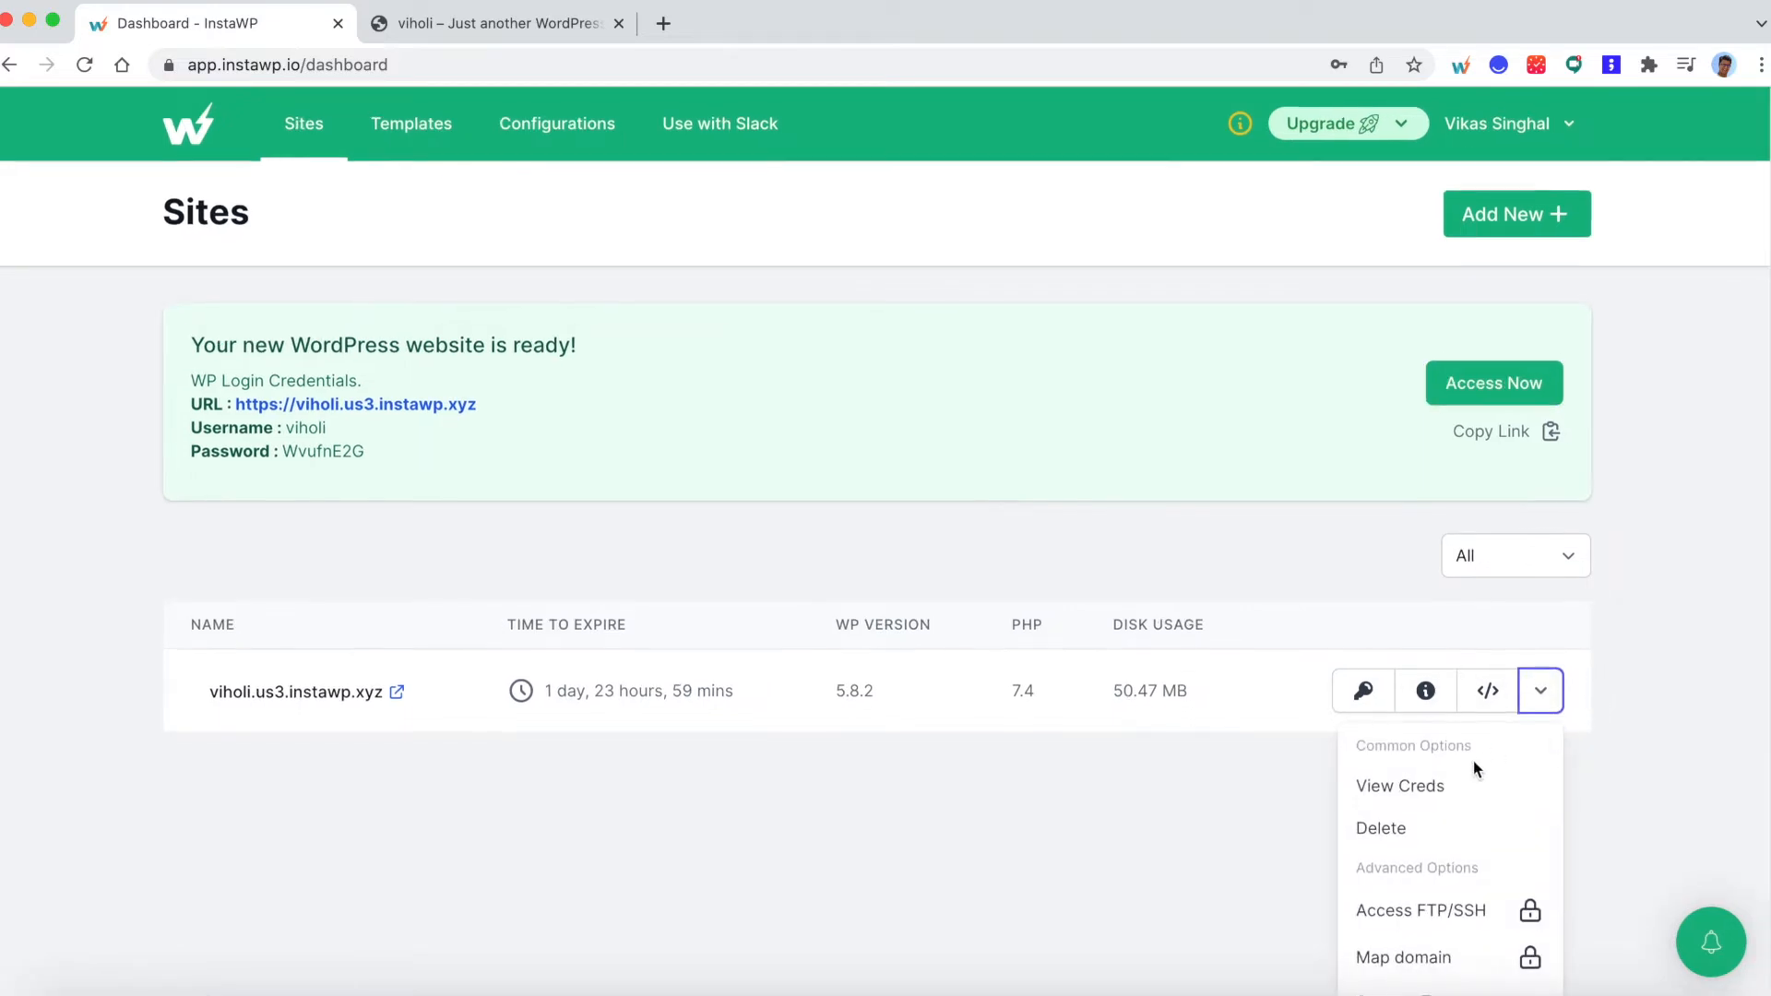
{"action": "scroll", "coordinate": [1471, 784], "scroll_direction": "down", "scroll_amount": 1}
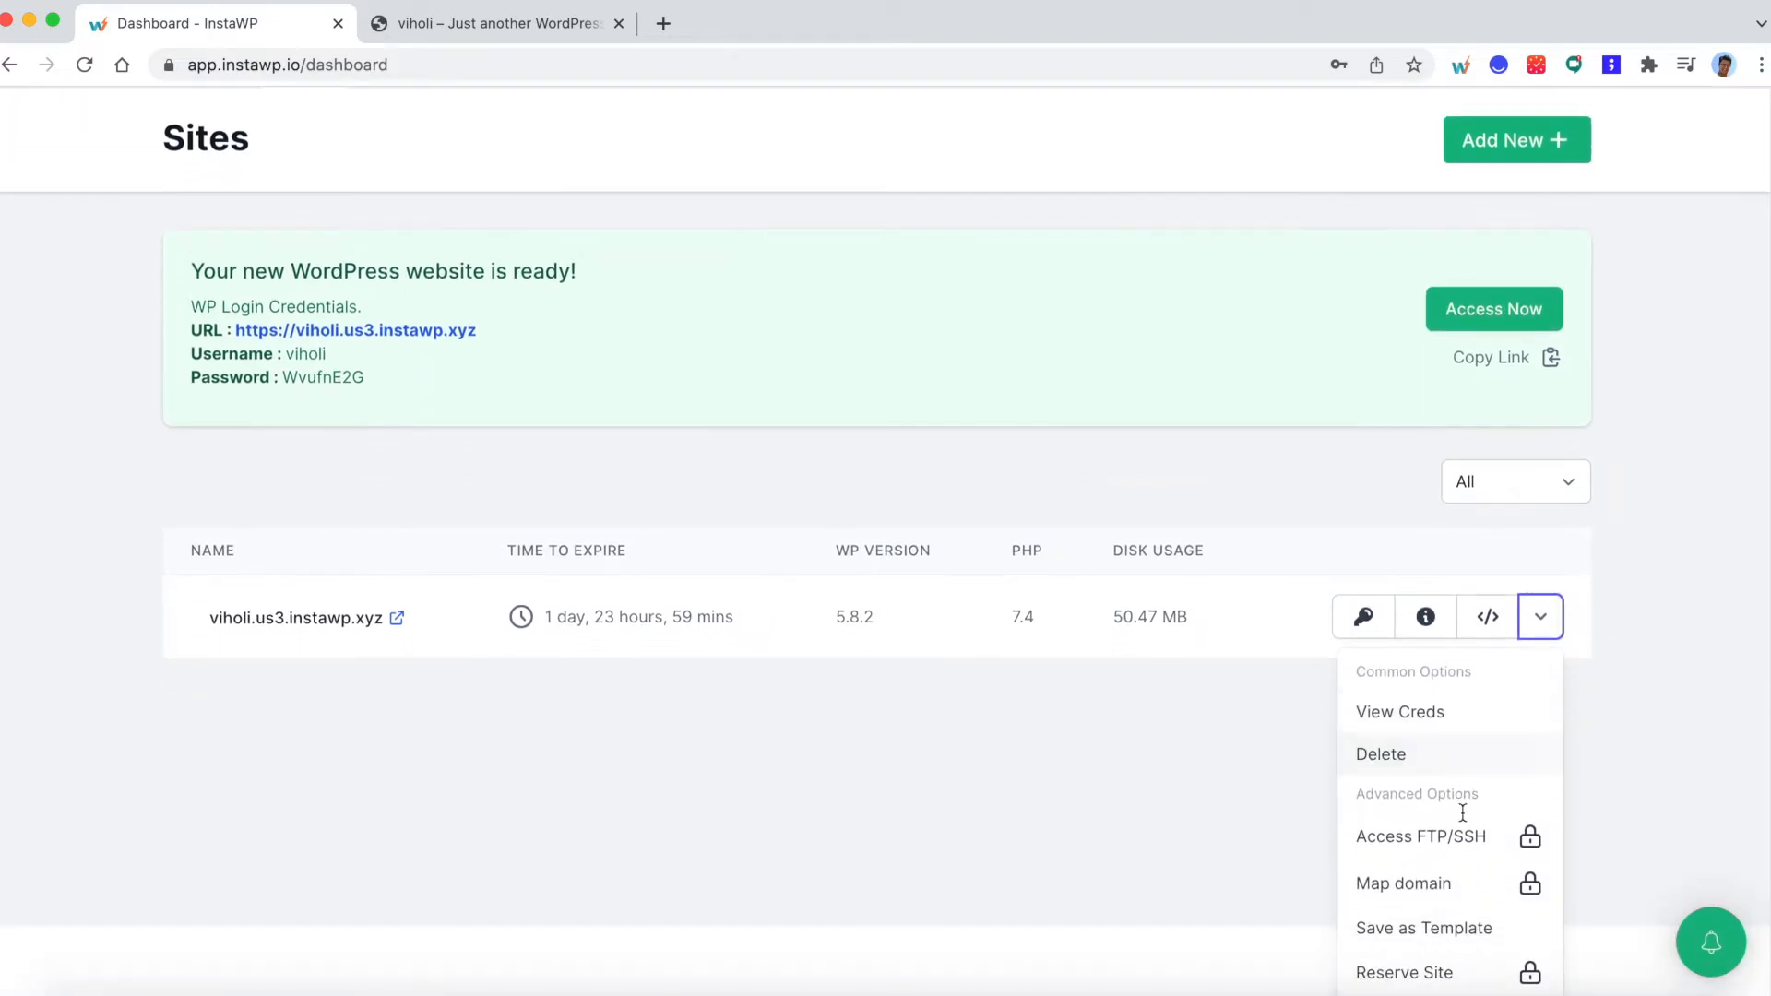
{"action": "left_click", "coordinate": [1434, 930]}
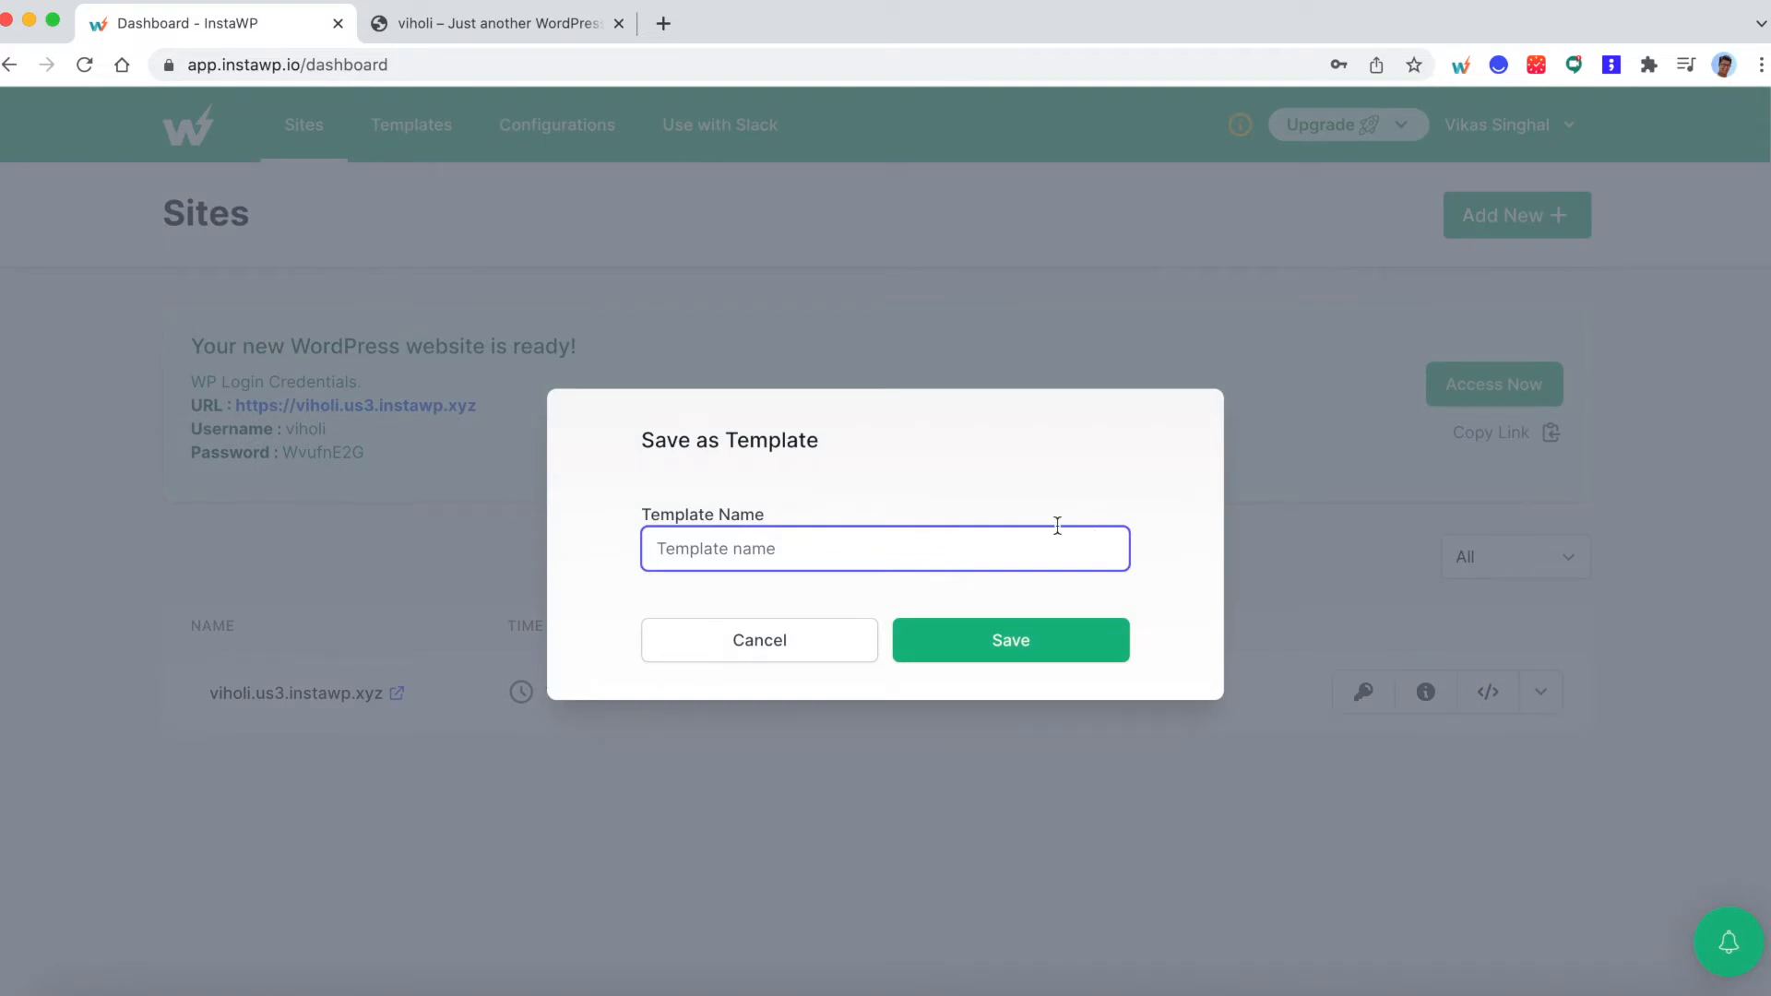
{"action": "type", "text": "templt"}
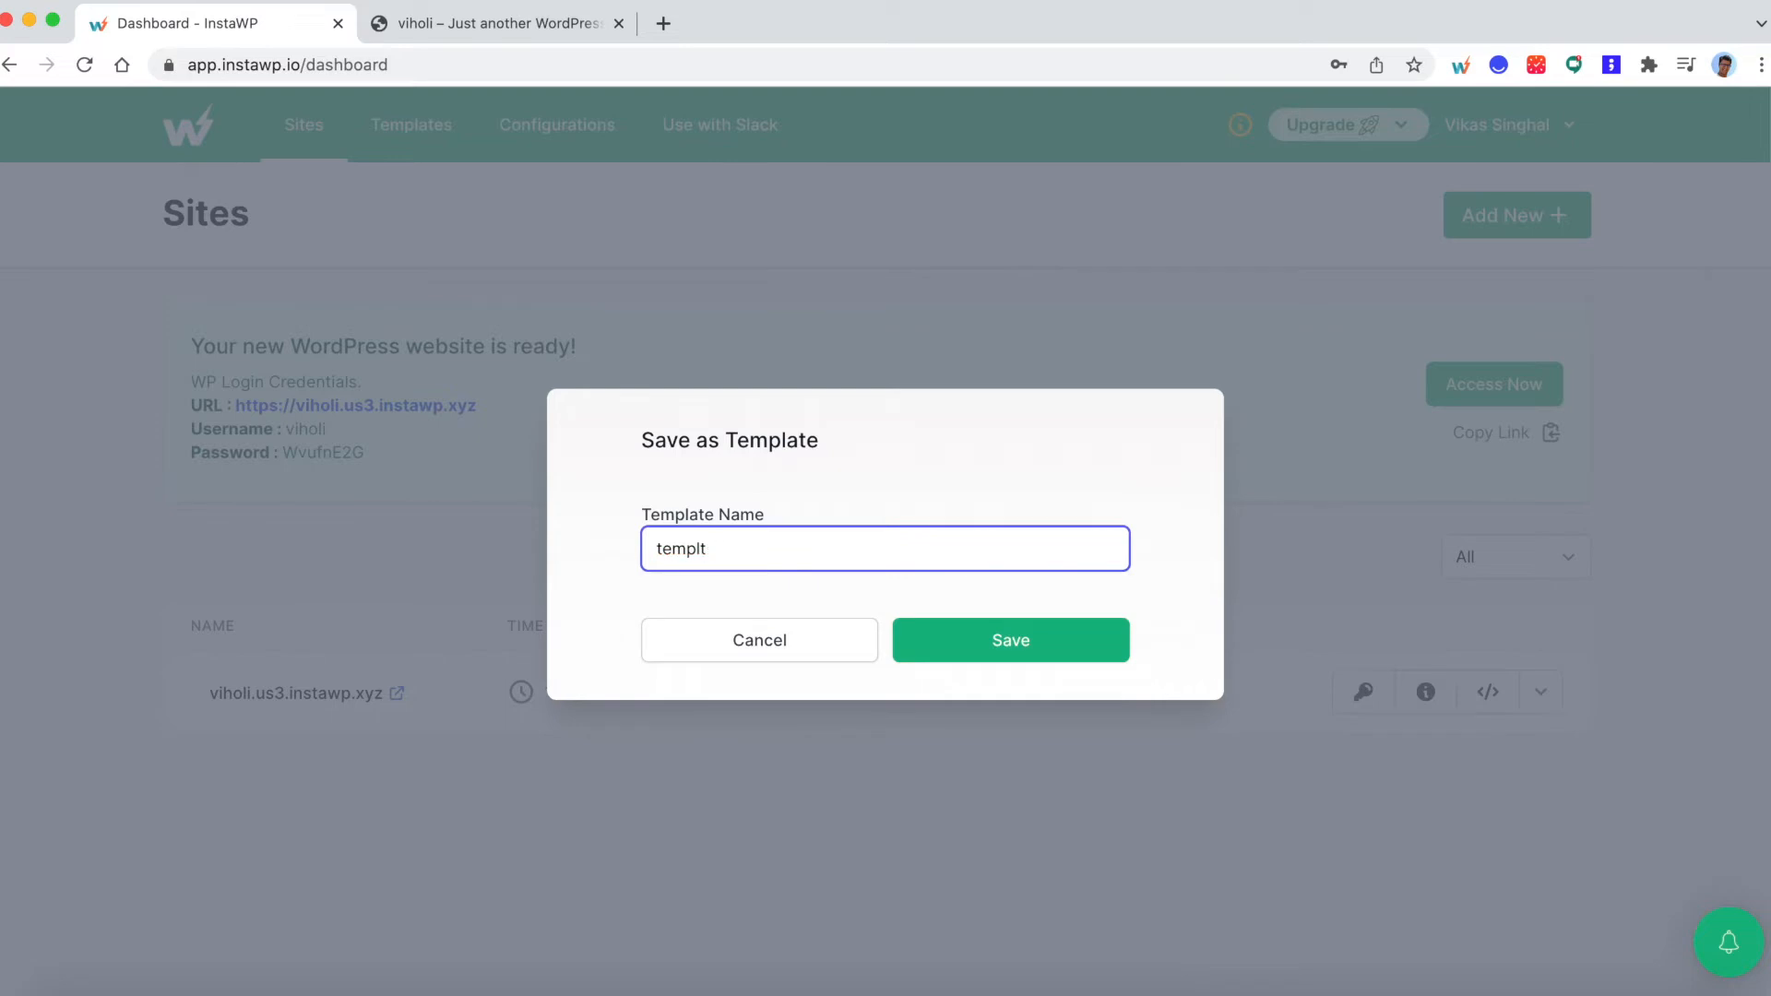
{"action": "key", "text": "BackSpace"}
{"action": "type", "text": "ate demo"}
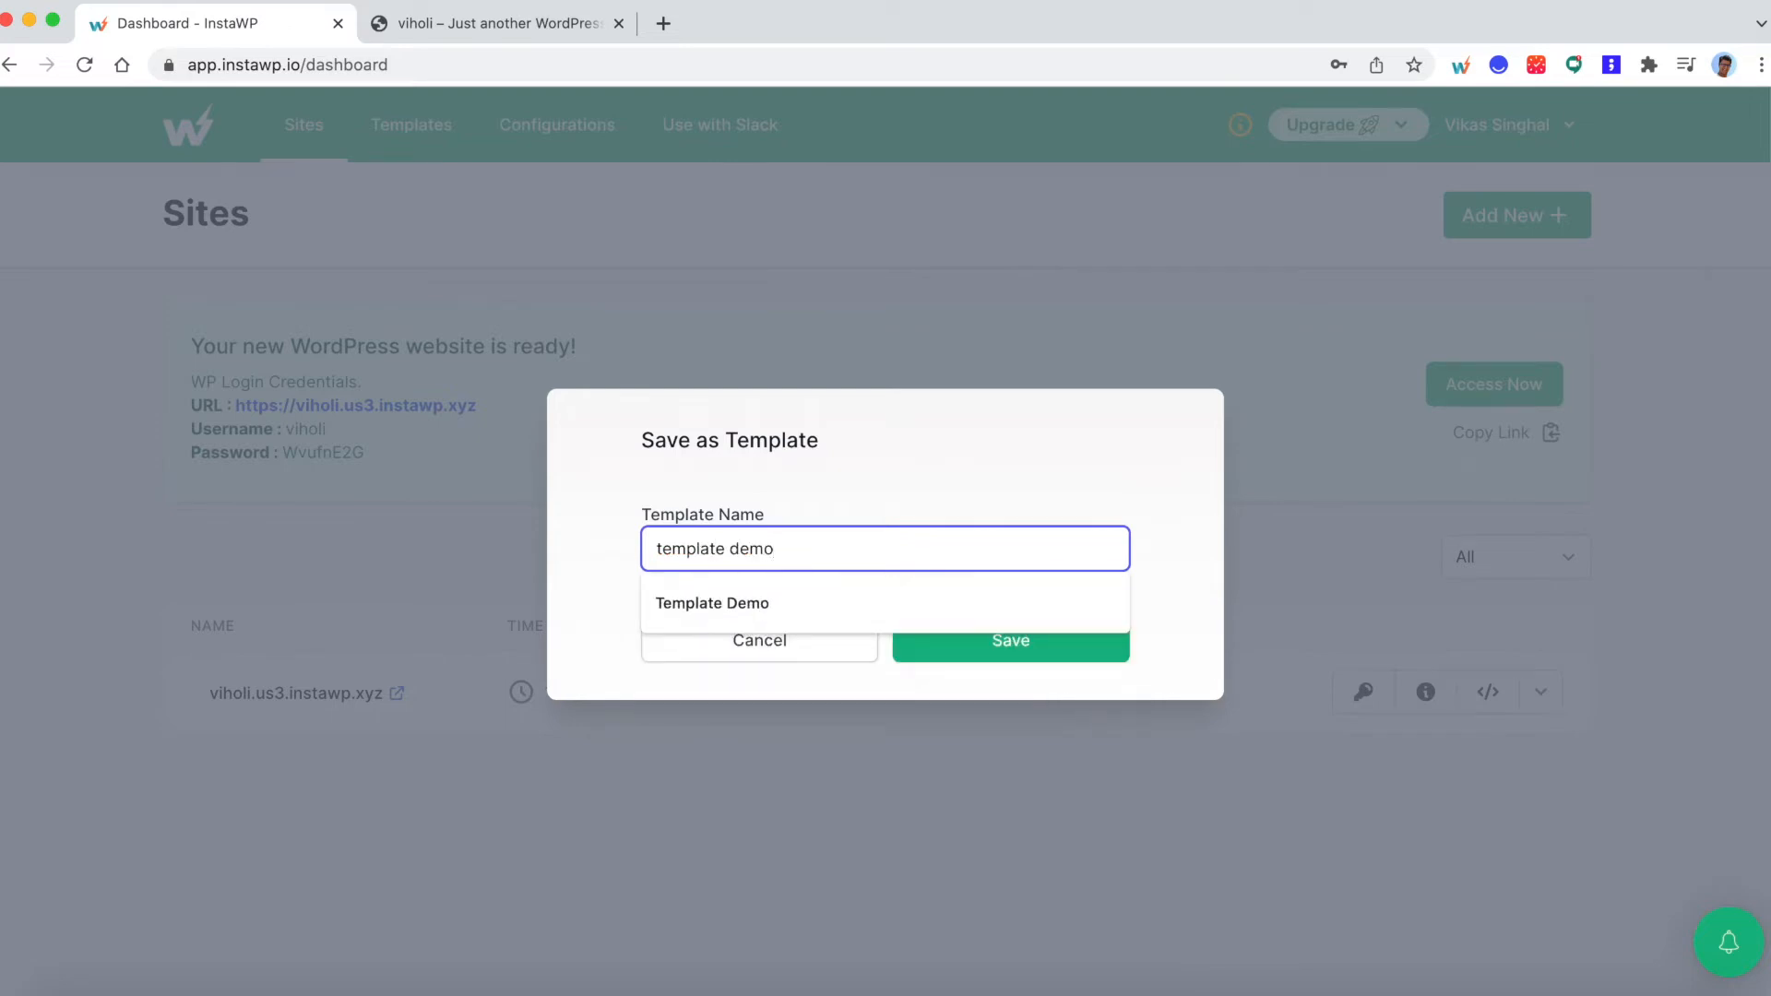
{"action": "left_click", "coordinate": [1076, 482]}
{"action": "left_click", "coordinate": [965, 655]}
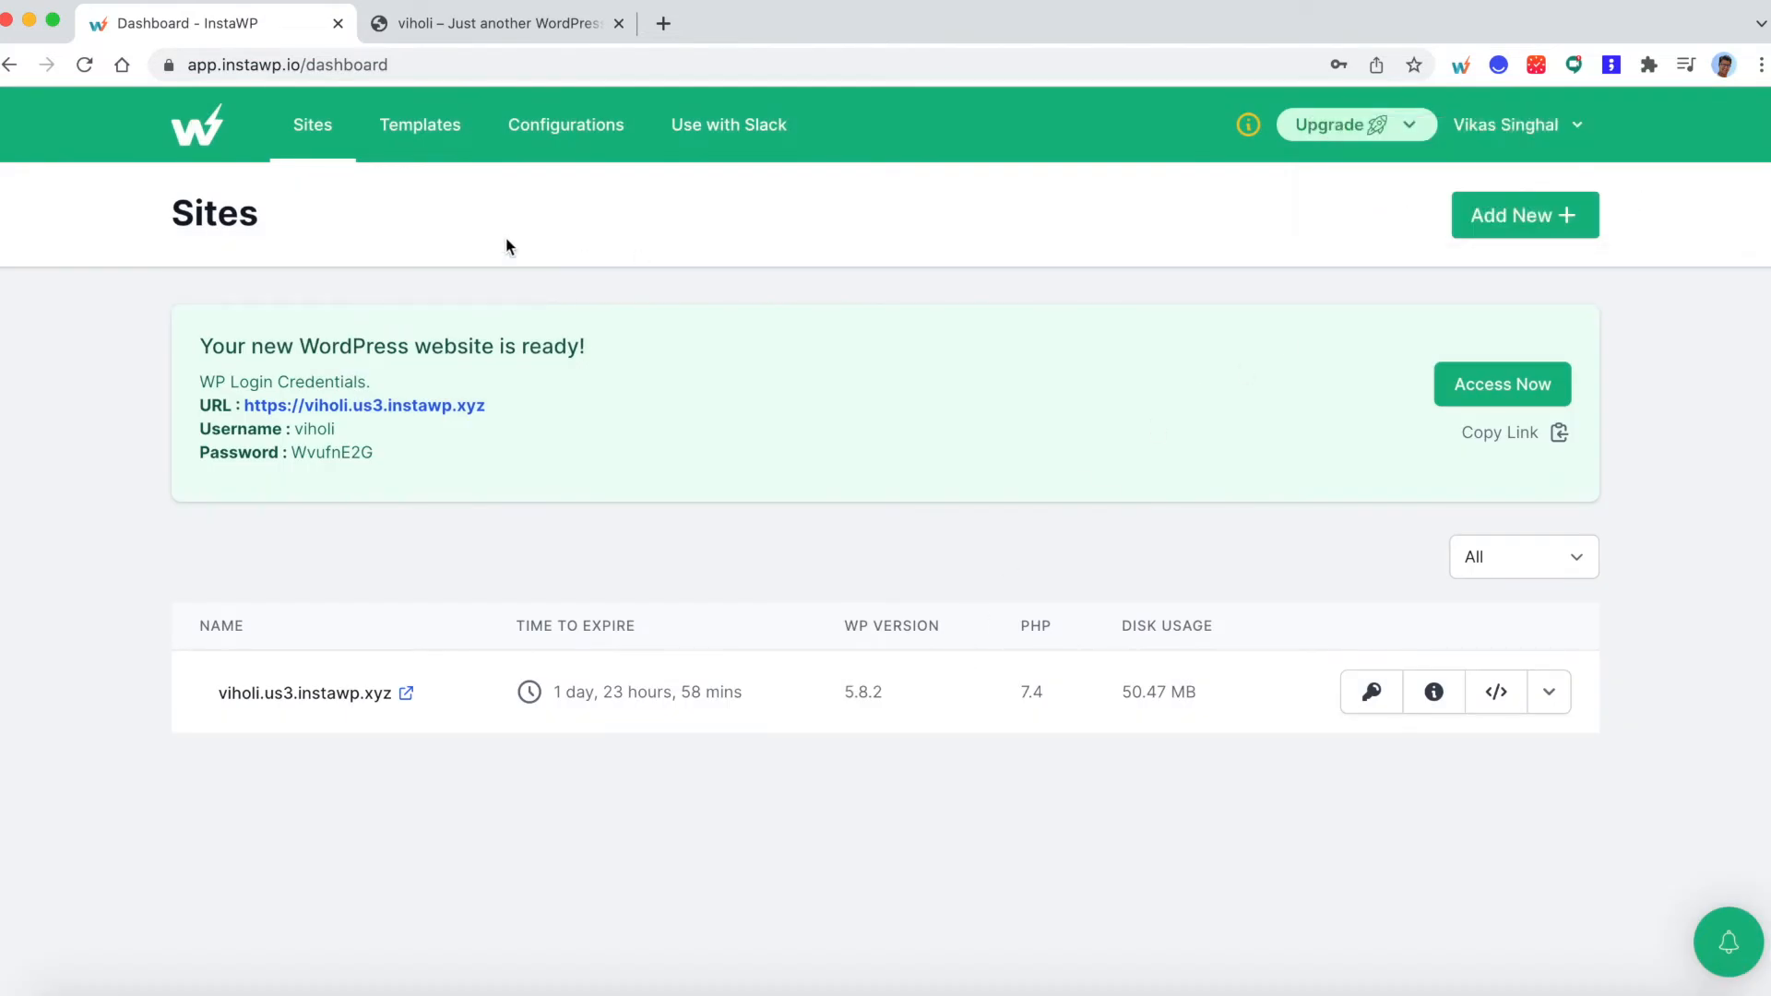
- Create a new site from the "template demo" template with the custom site name "copyoftemplate"
{"action": "left_click", "coordinate": [417, 129]}
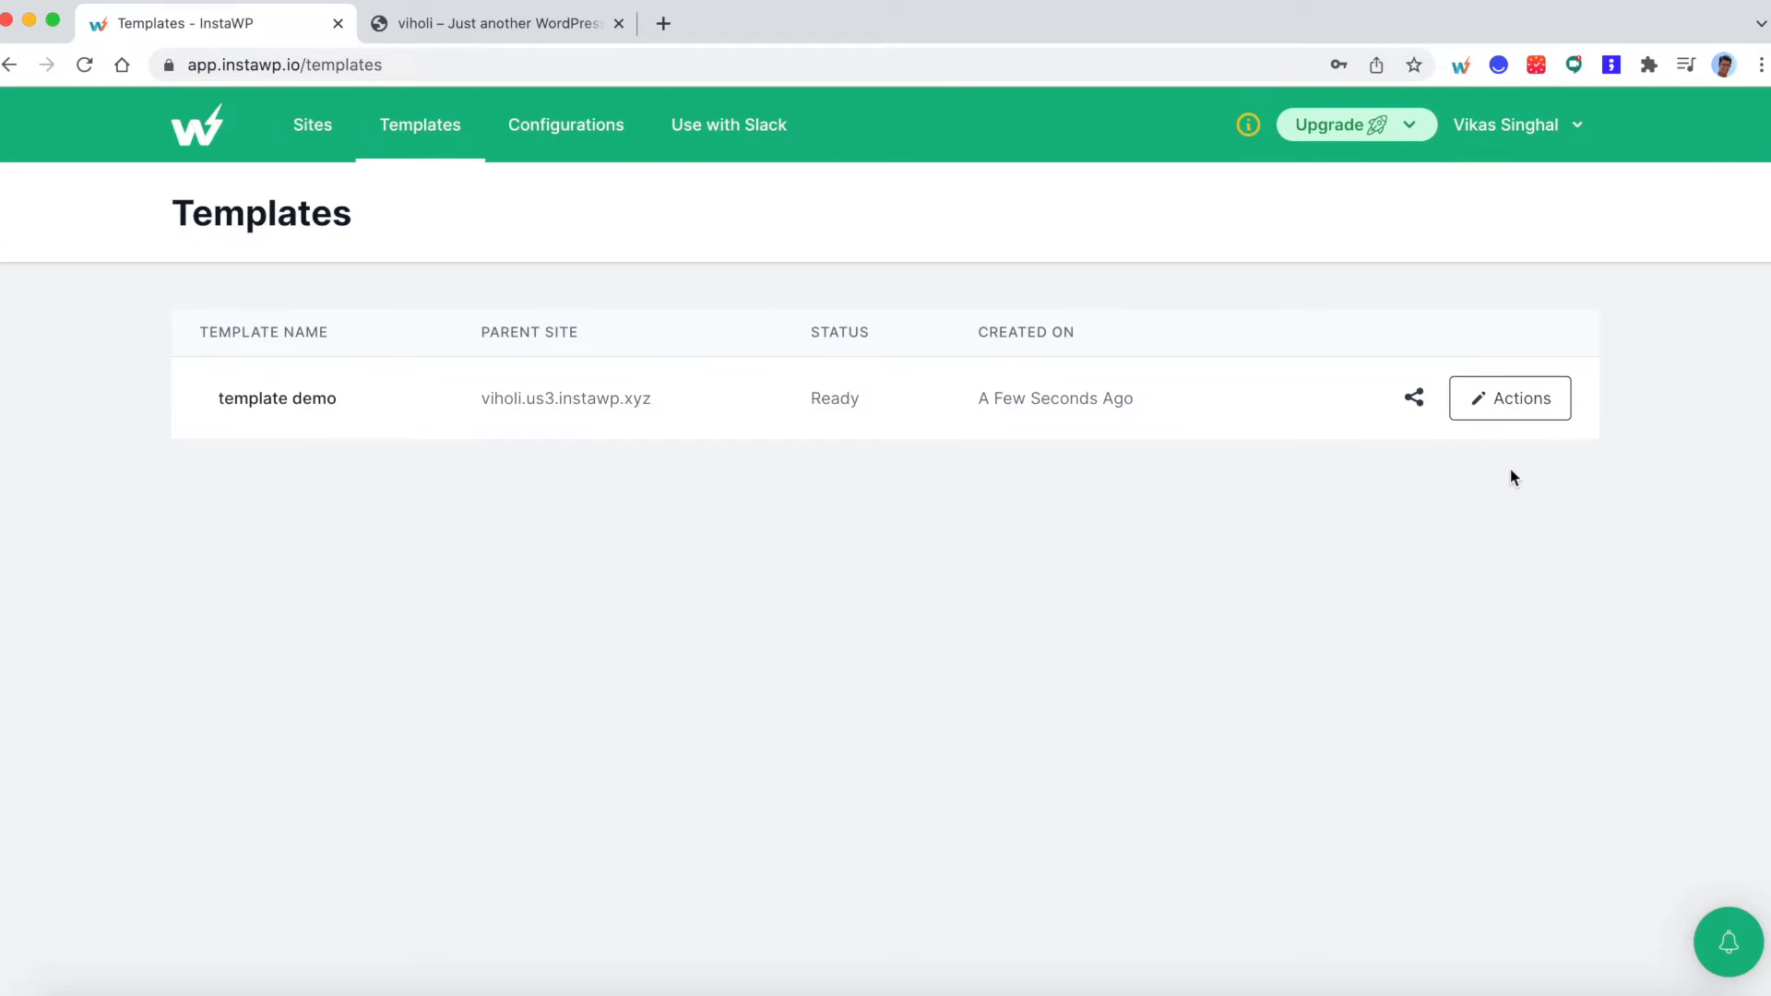
{"action": "left_click", "coordinate": [1510, 406]}
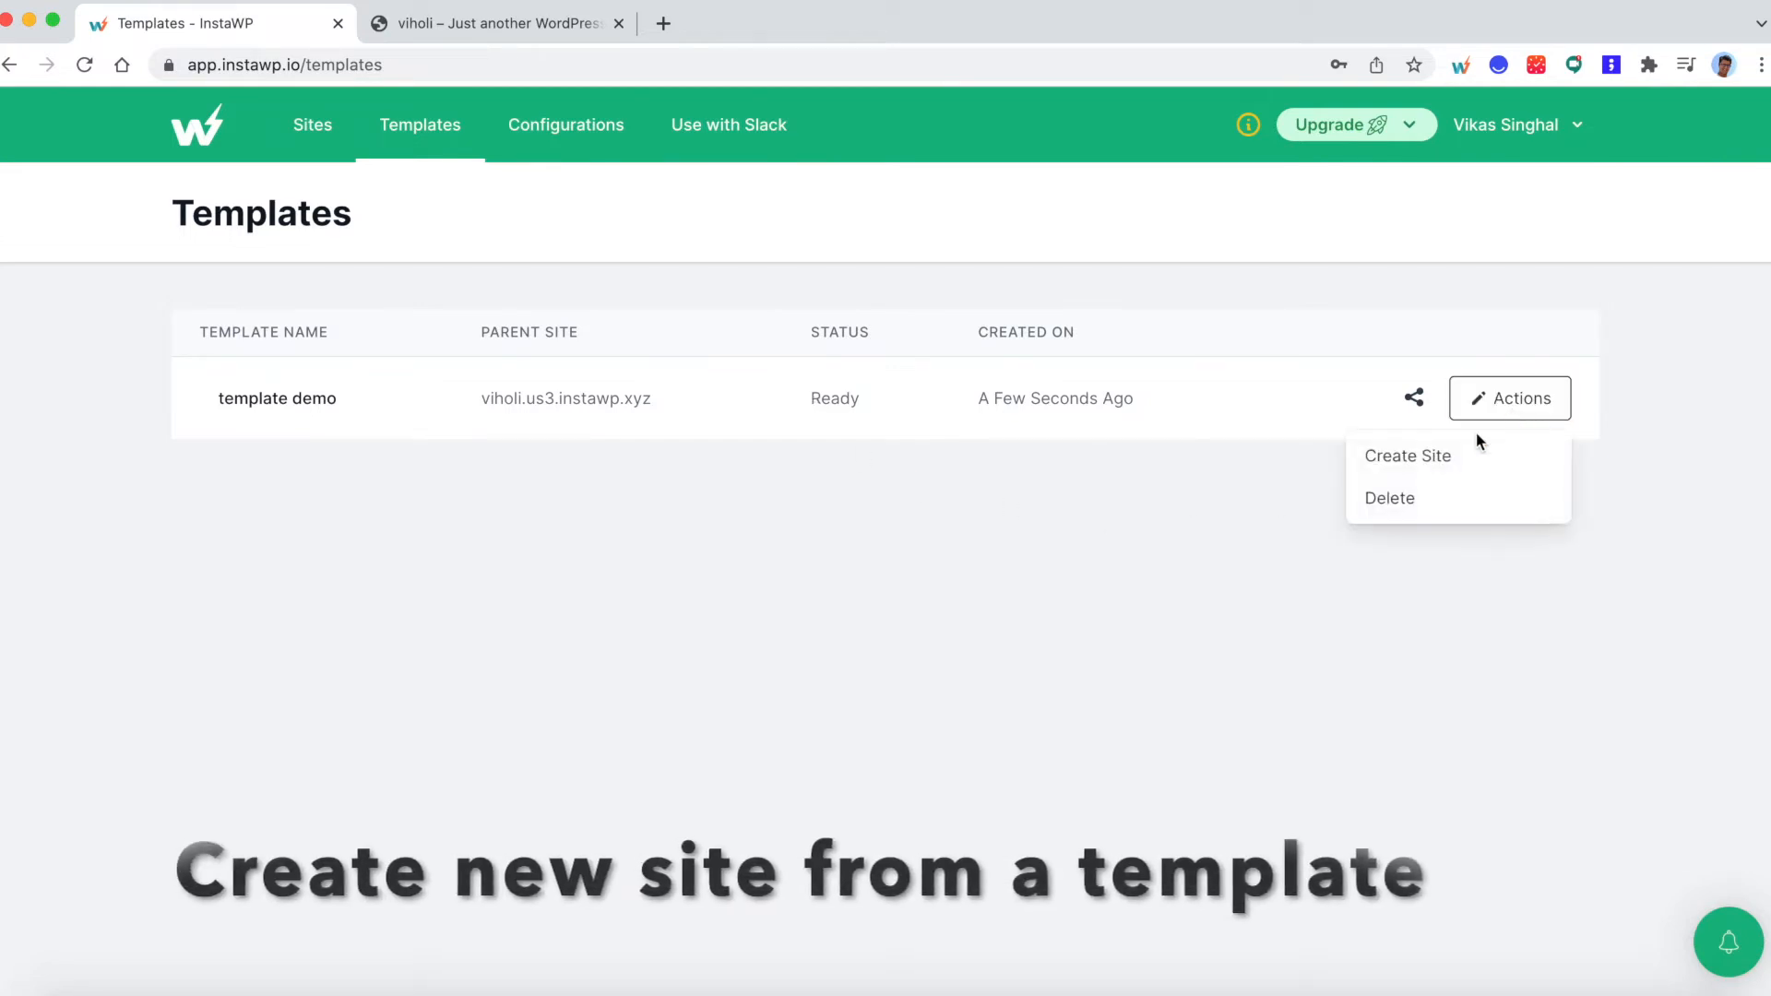
{"action": "left_click", "coordinate": [1392, 461]}
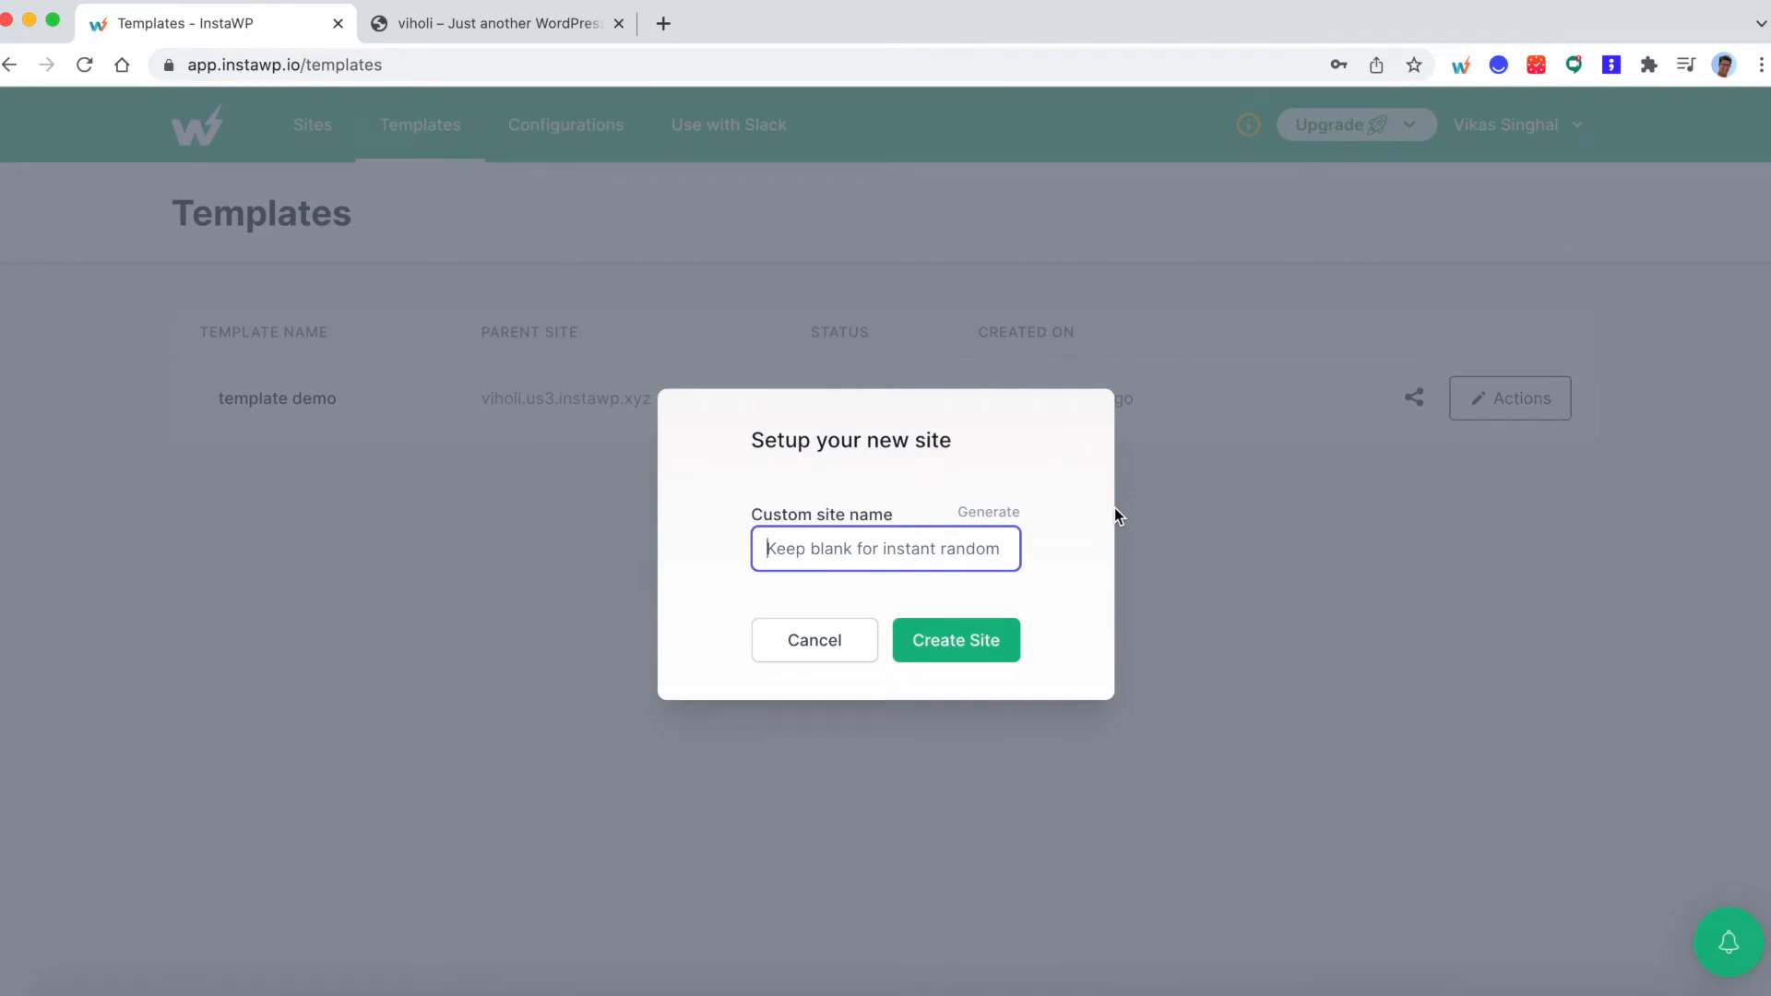
{"action": "type", "text": "copyoftemplate"}
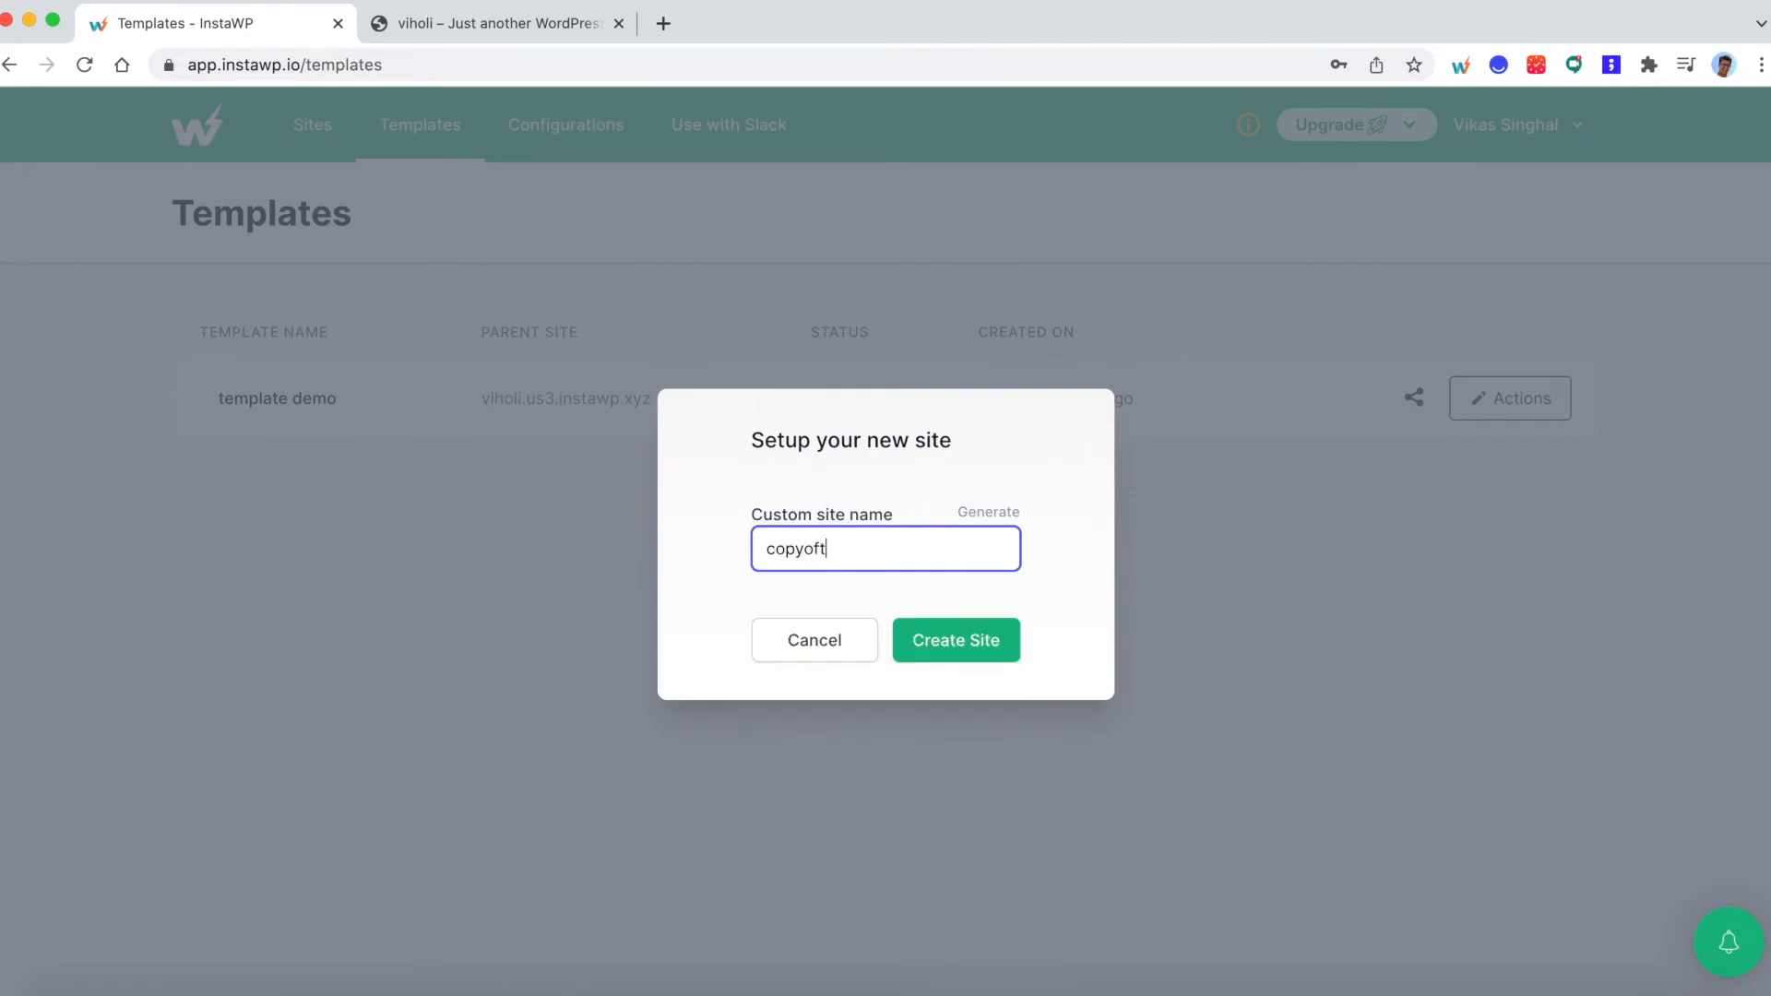
{"action": "left_click", "coordinate": [1000, 646]}
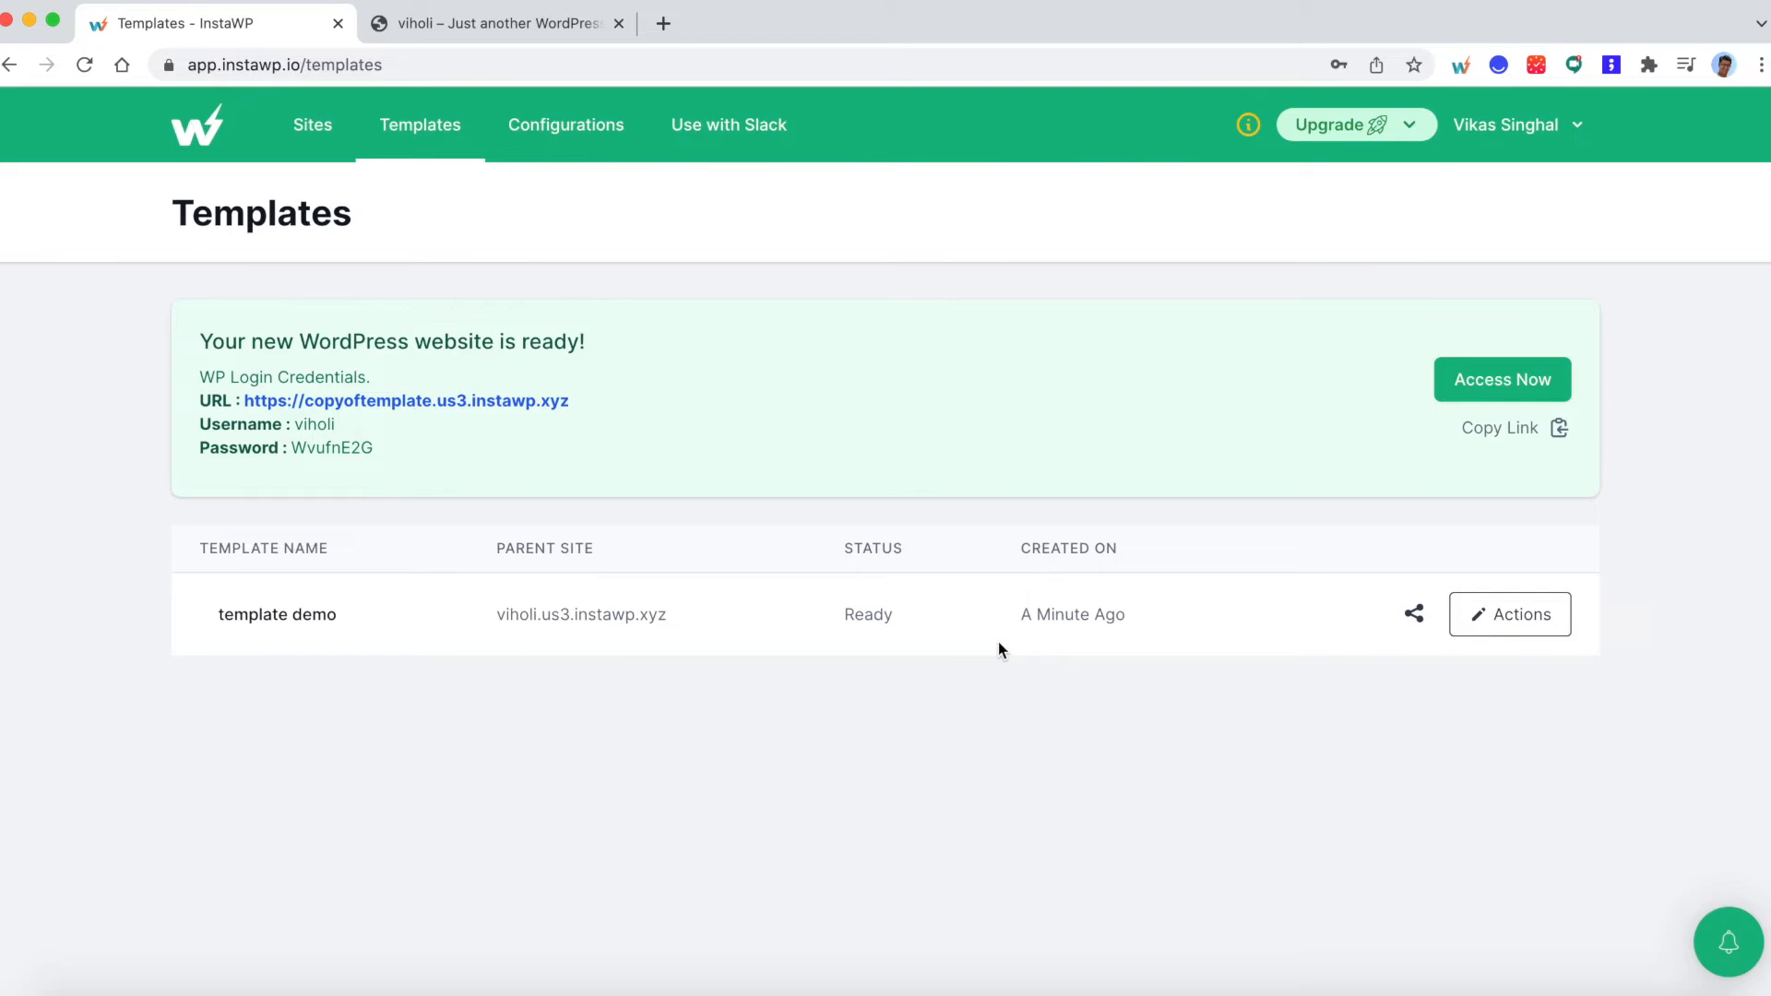
- Open the copyoftemplate site's admin and check its themes, its posts and its front page
{"action": "left_click", "coordinate": [1484, 393]}
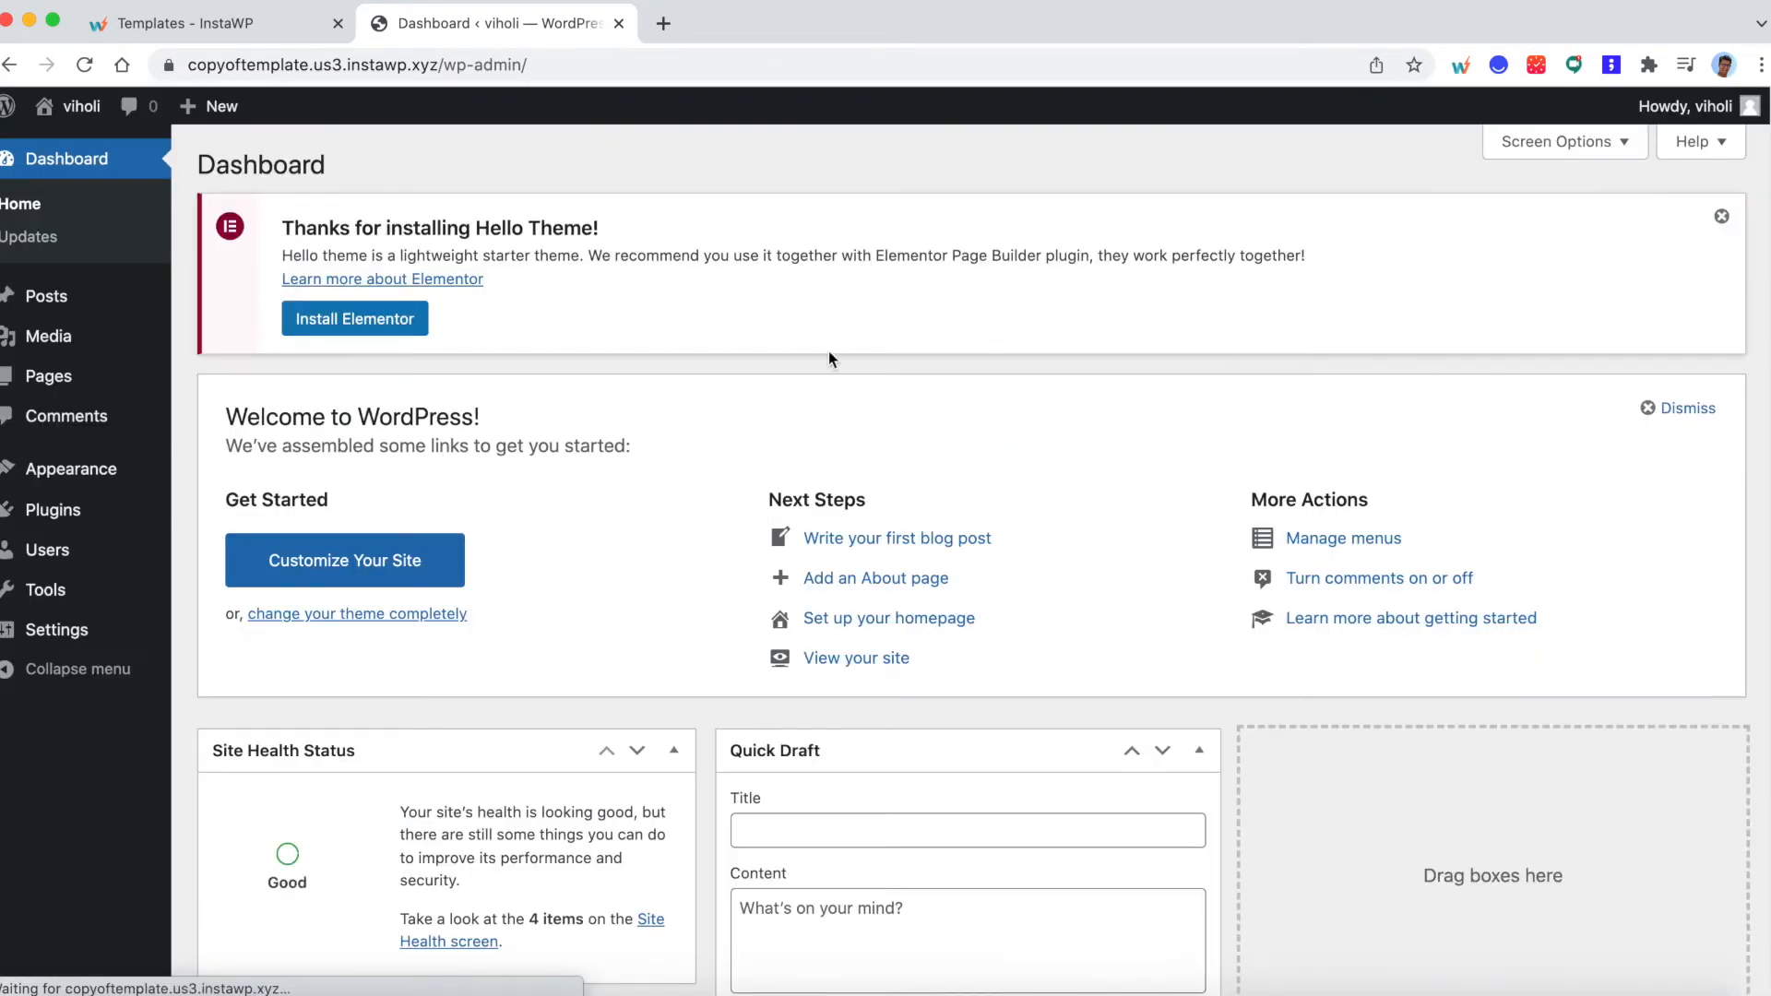
{"action": "left_click", "coordinate": [110, 465]}
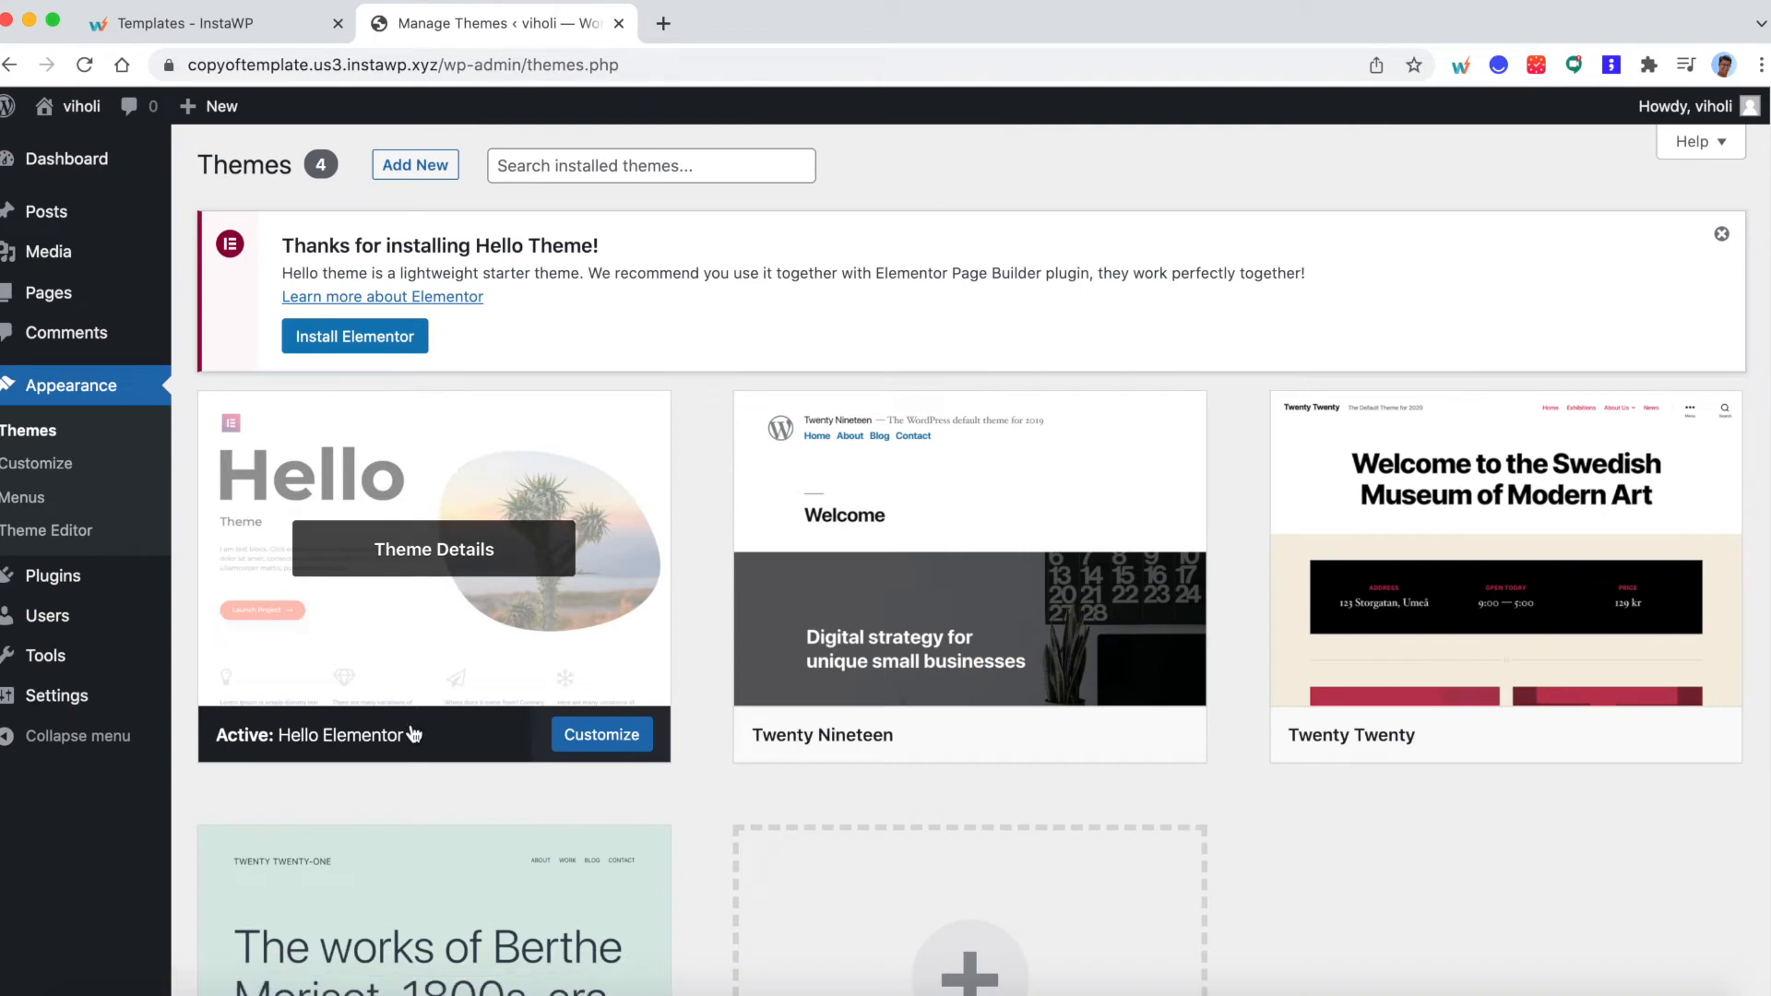
{"action": "left_click", "coordinate": [85, 223]}
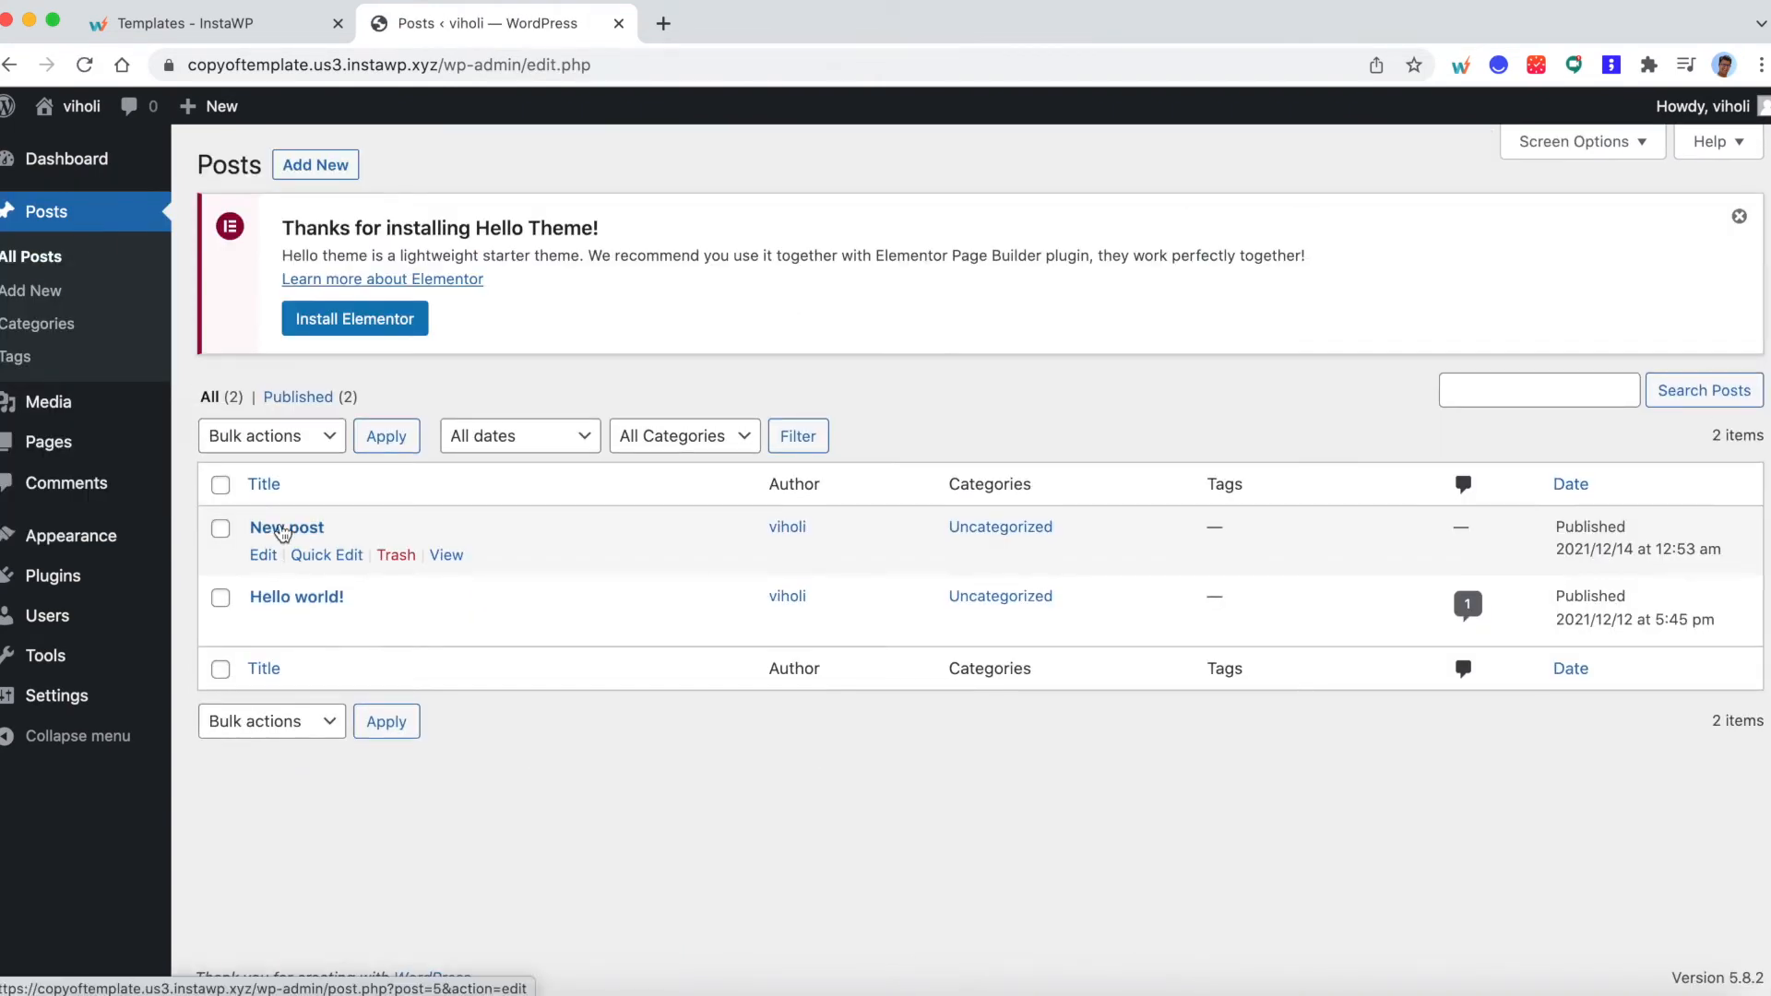
{"action": "mouse_move", "coordinate": [71, 109]}
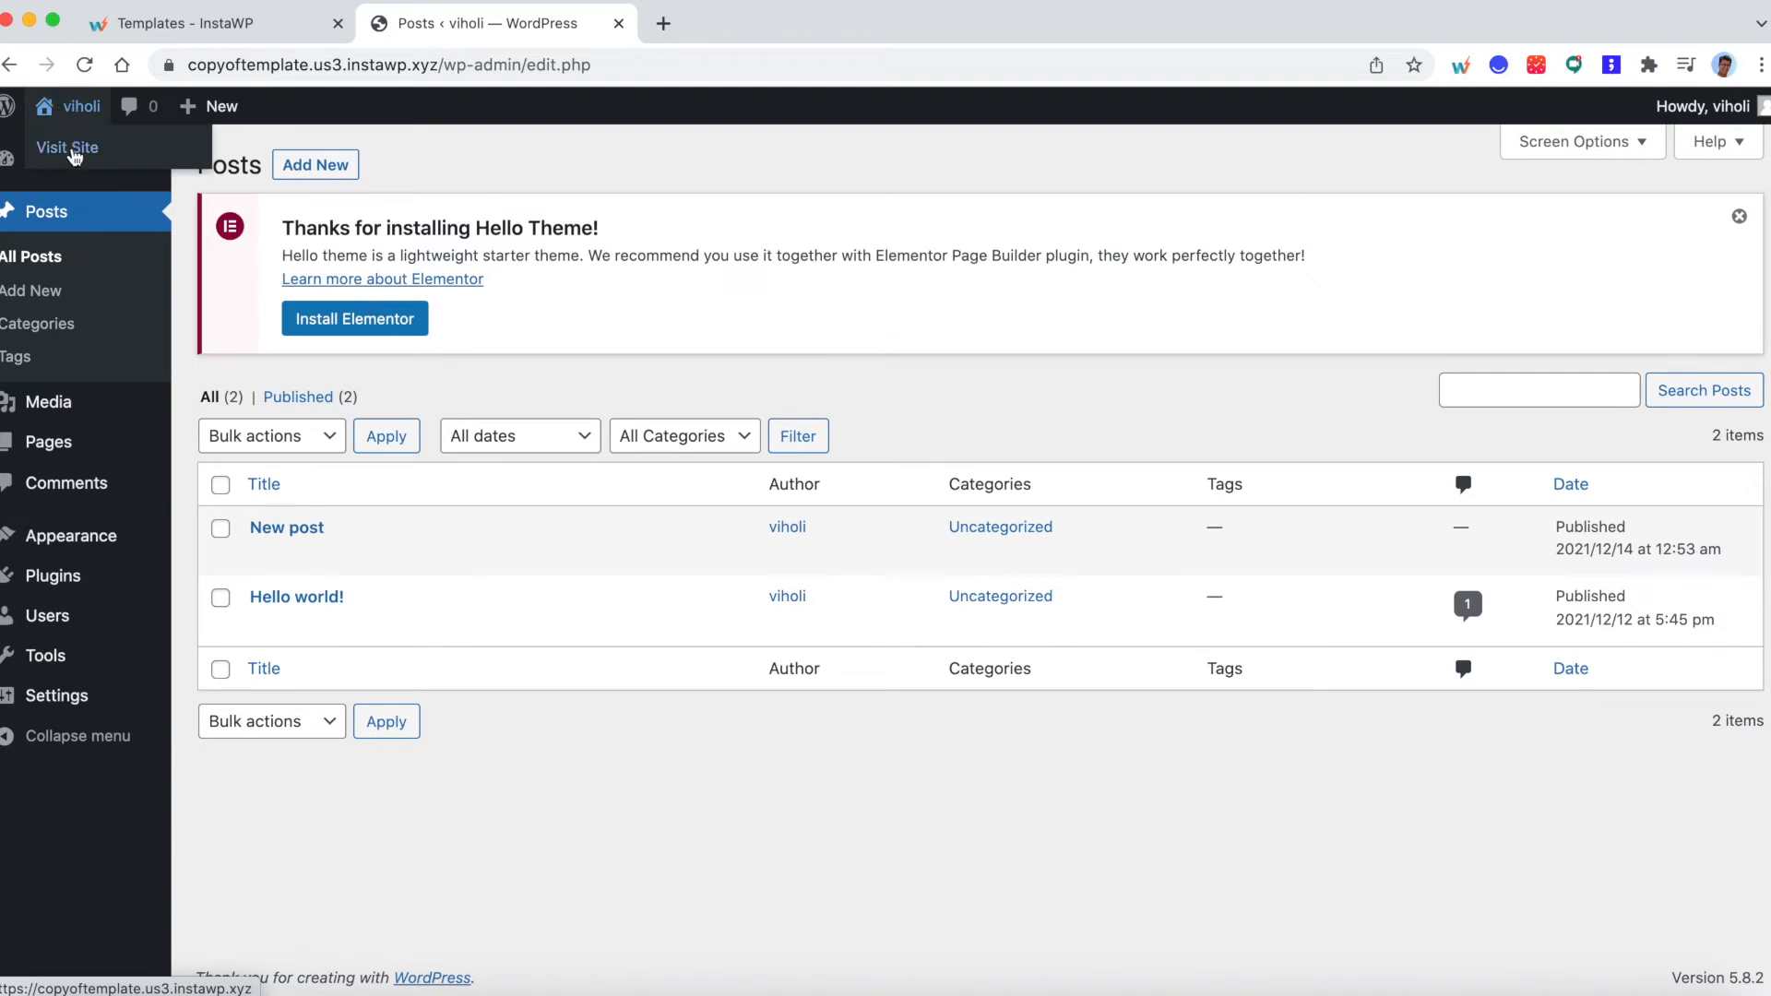
{"action": "left_click", "coordinate": [73, 152]}
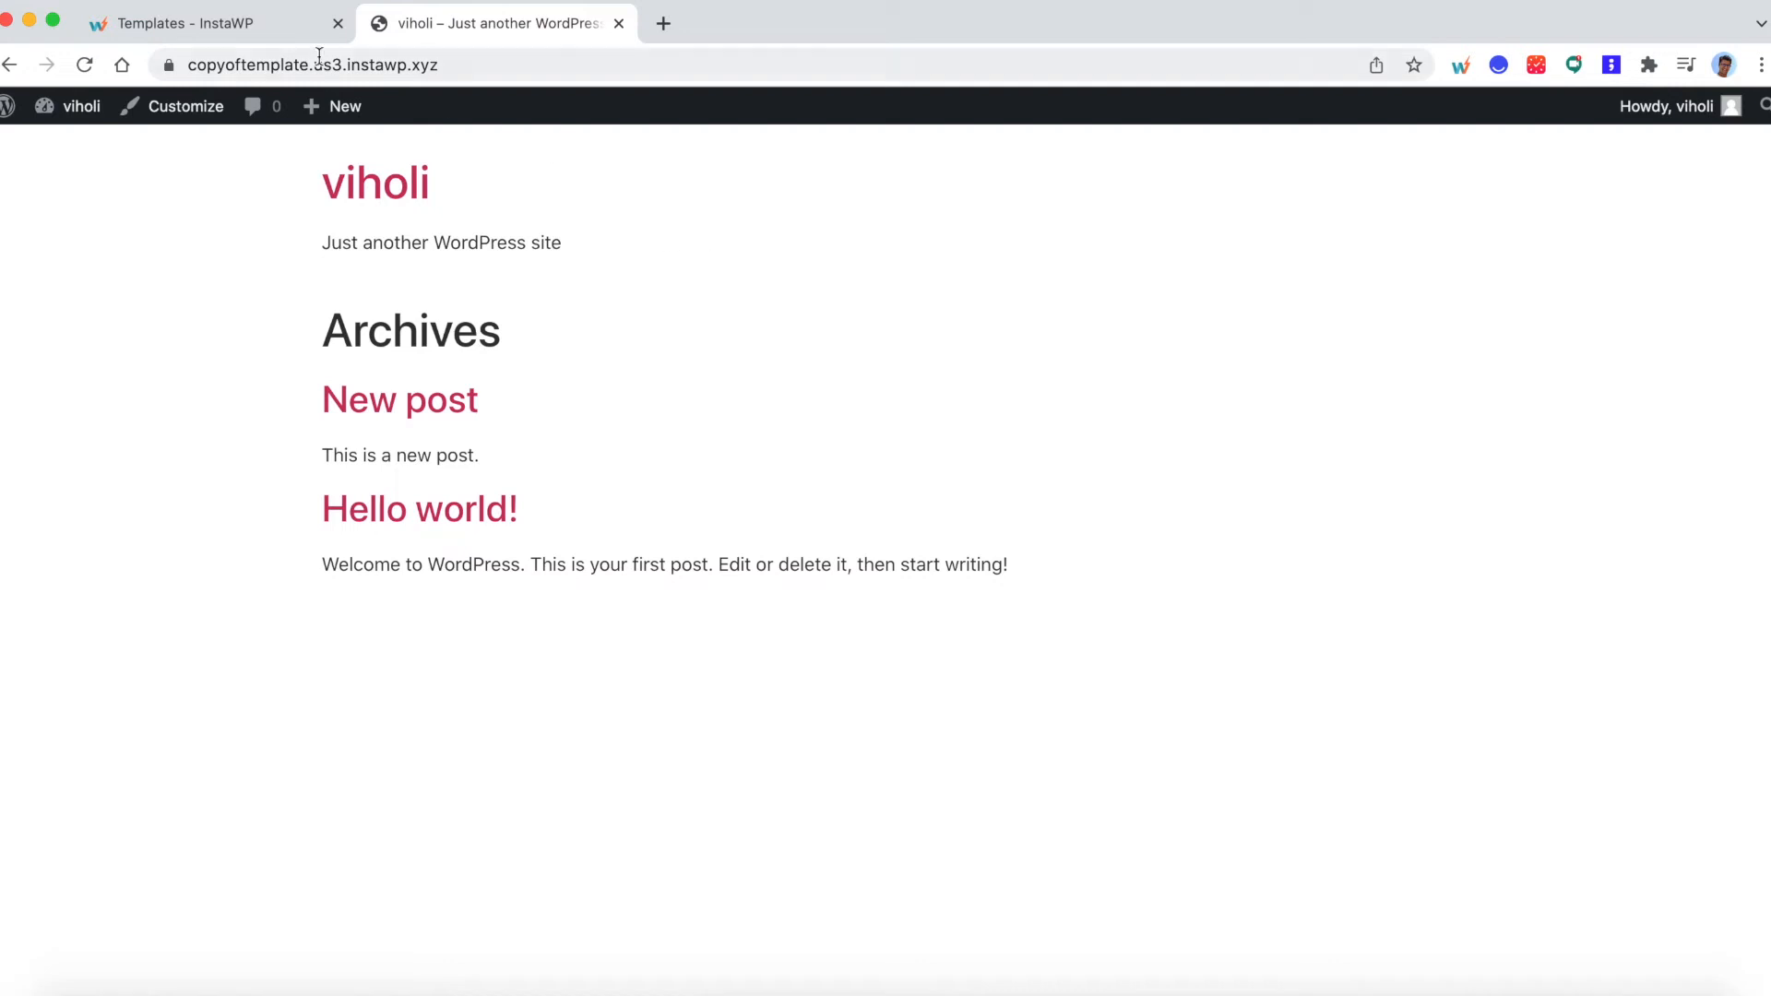
- Open sharing for the "template demo" template in the InstaWP dashboard, set its slug to "publictemplateexample" and mark it as public
{"action": "left_click", "coordinate": [195, 30]}
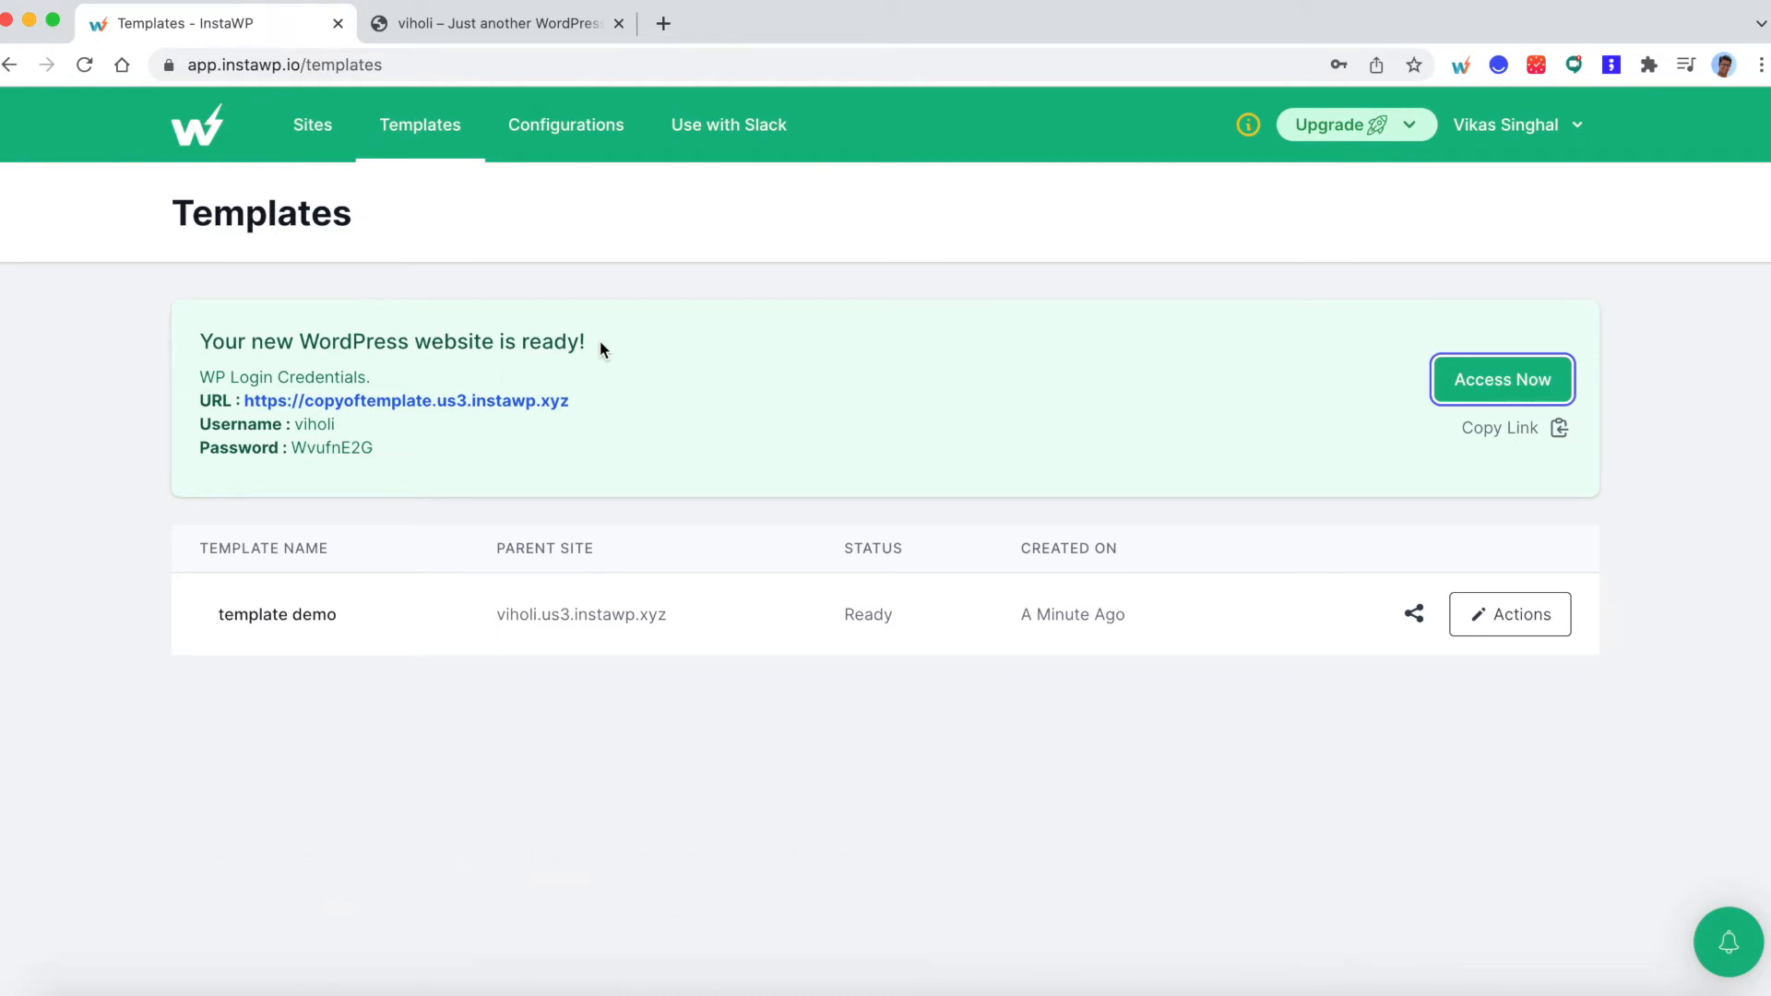
{"action": "left_click", "coordinate": [1415, 617]}
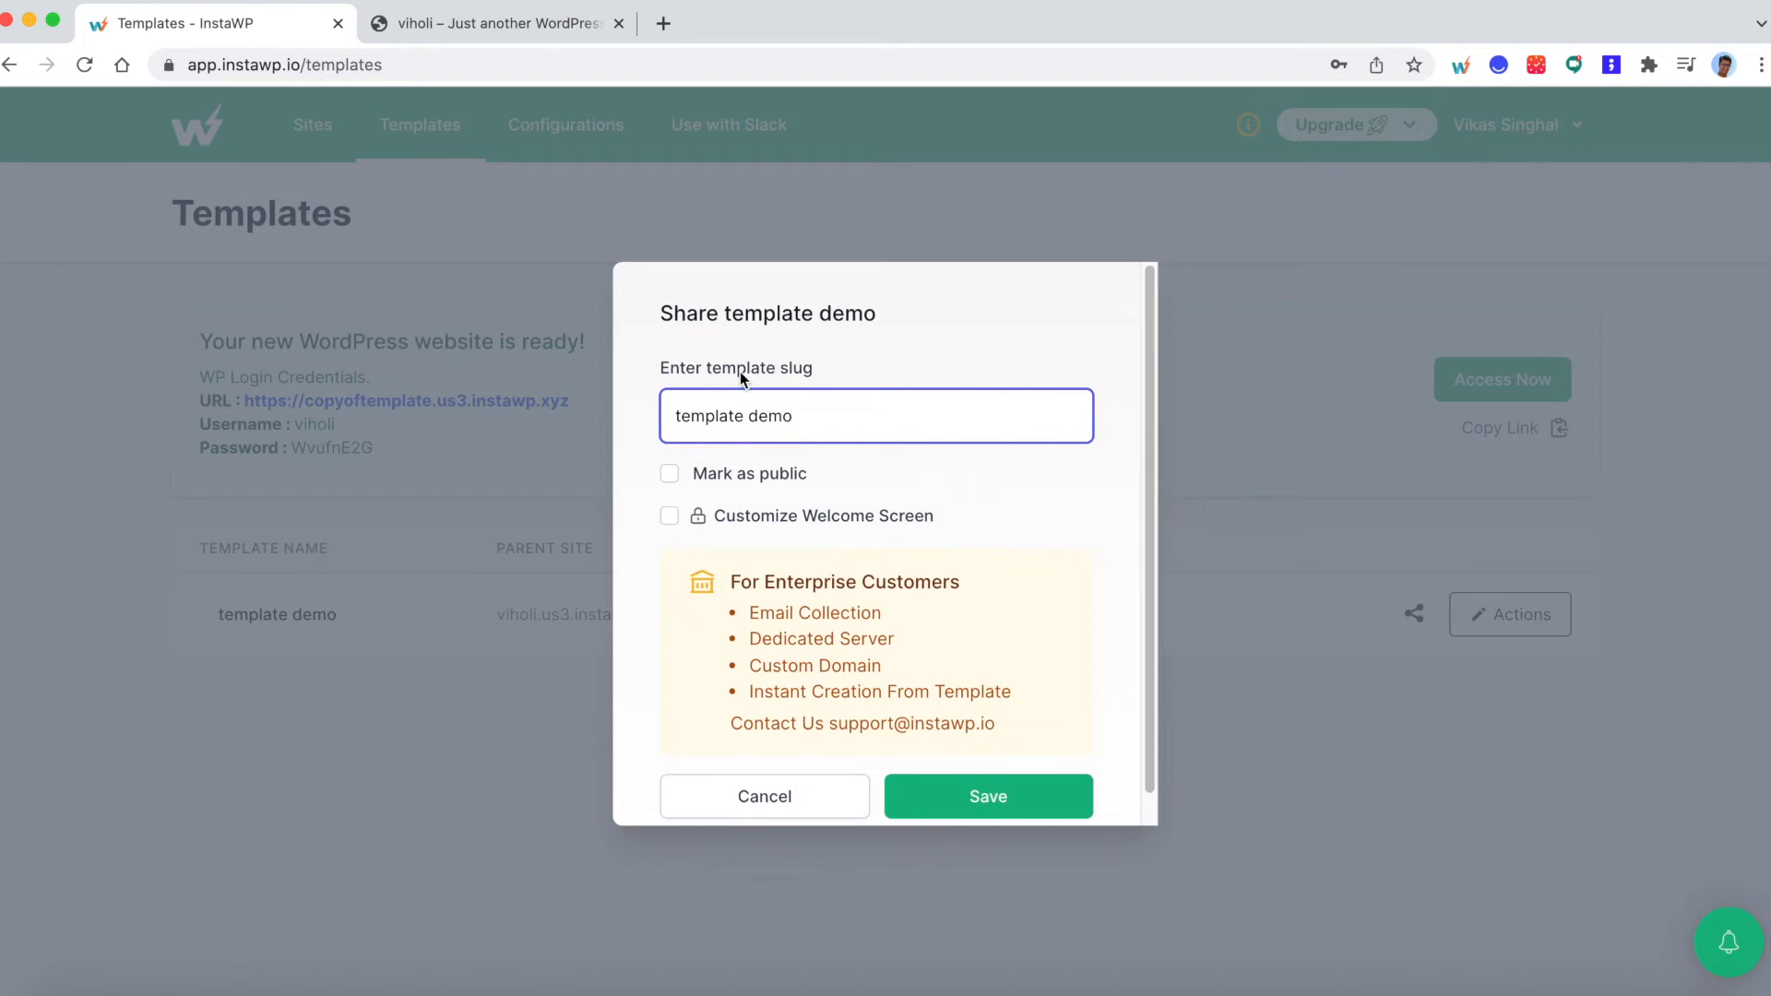
{"action": "triple_click", "coordinate": [728, 414]}
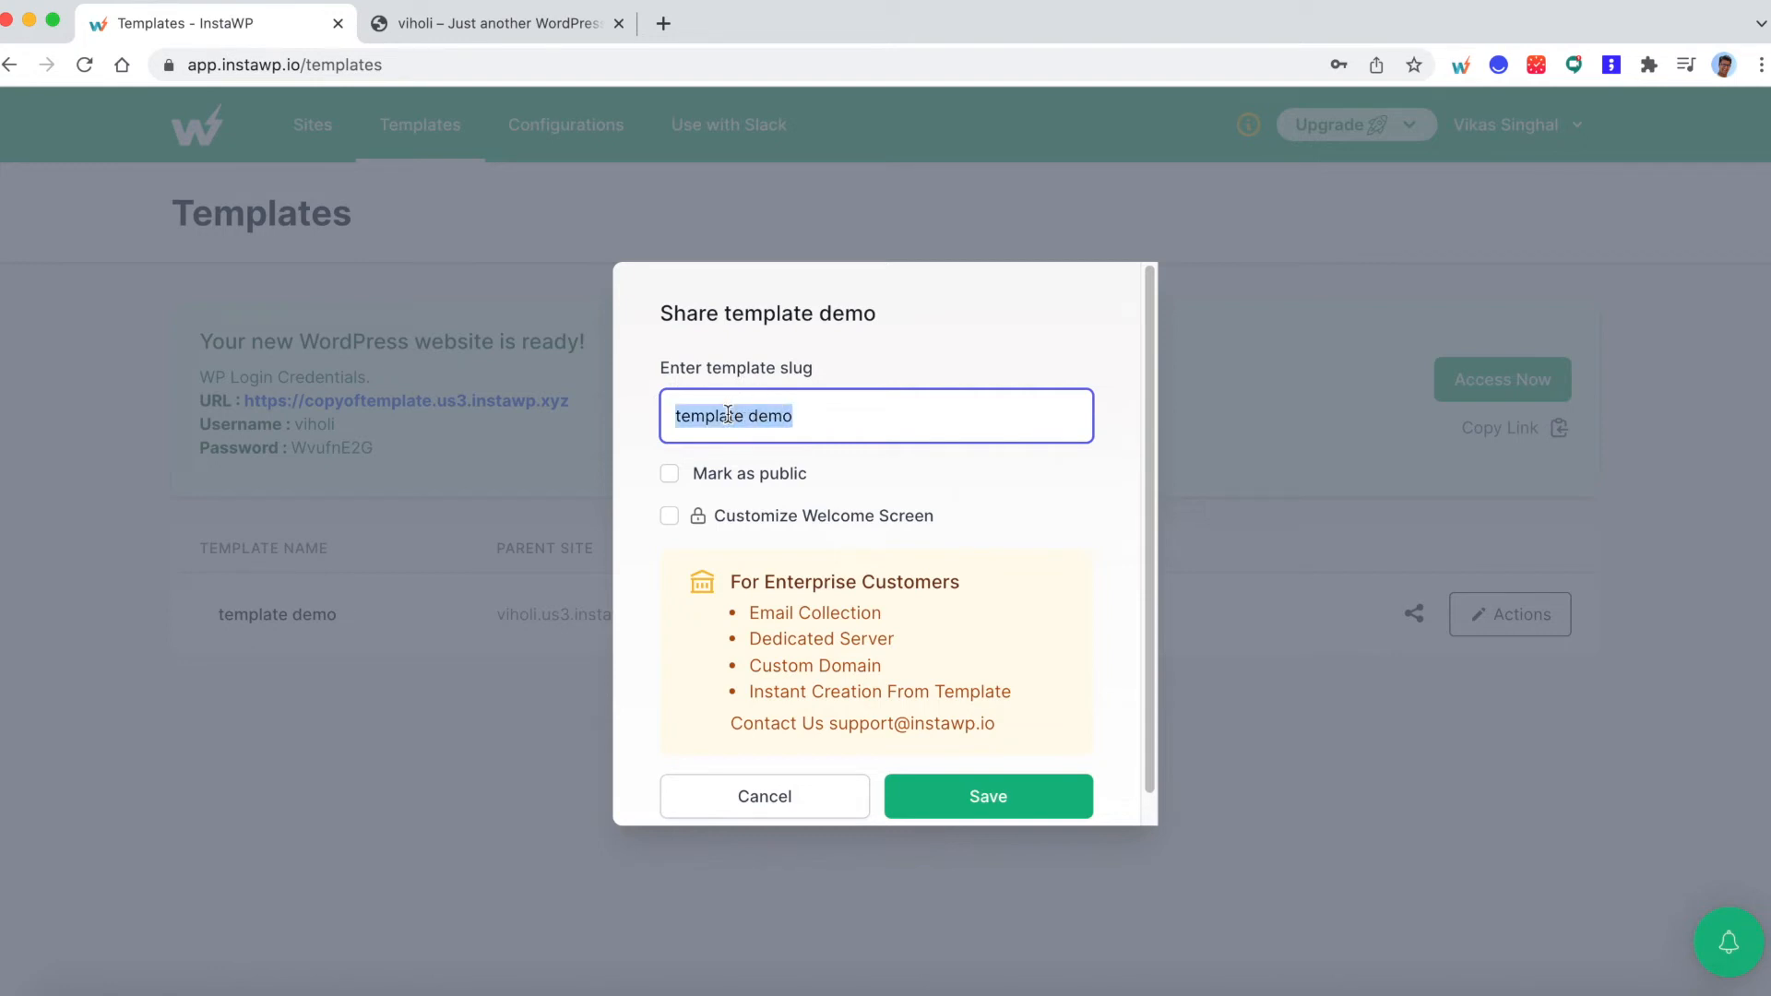
{"action": "type", "text": "publictemp"}
{"action": "key", "text": "BackSpace"}
{"action": "type", "text": "pla"}
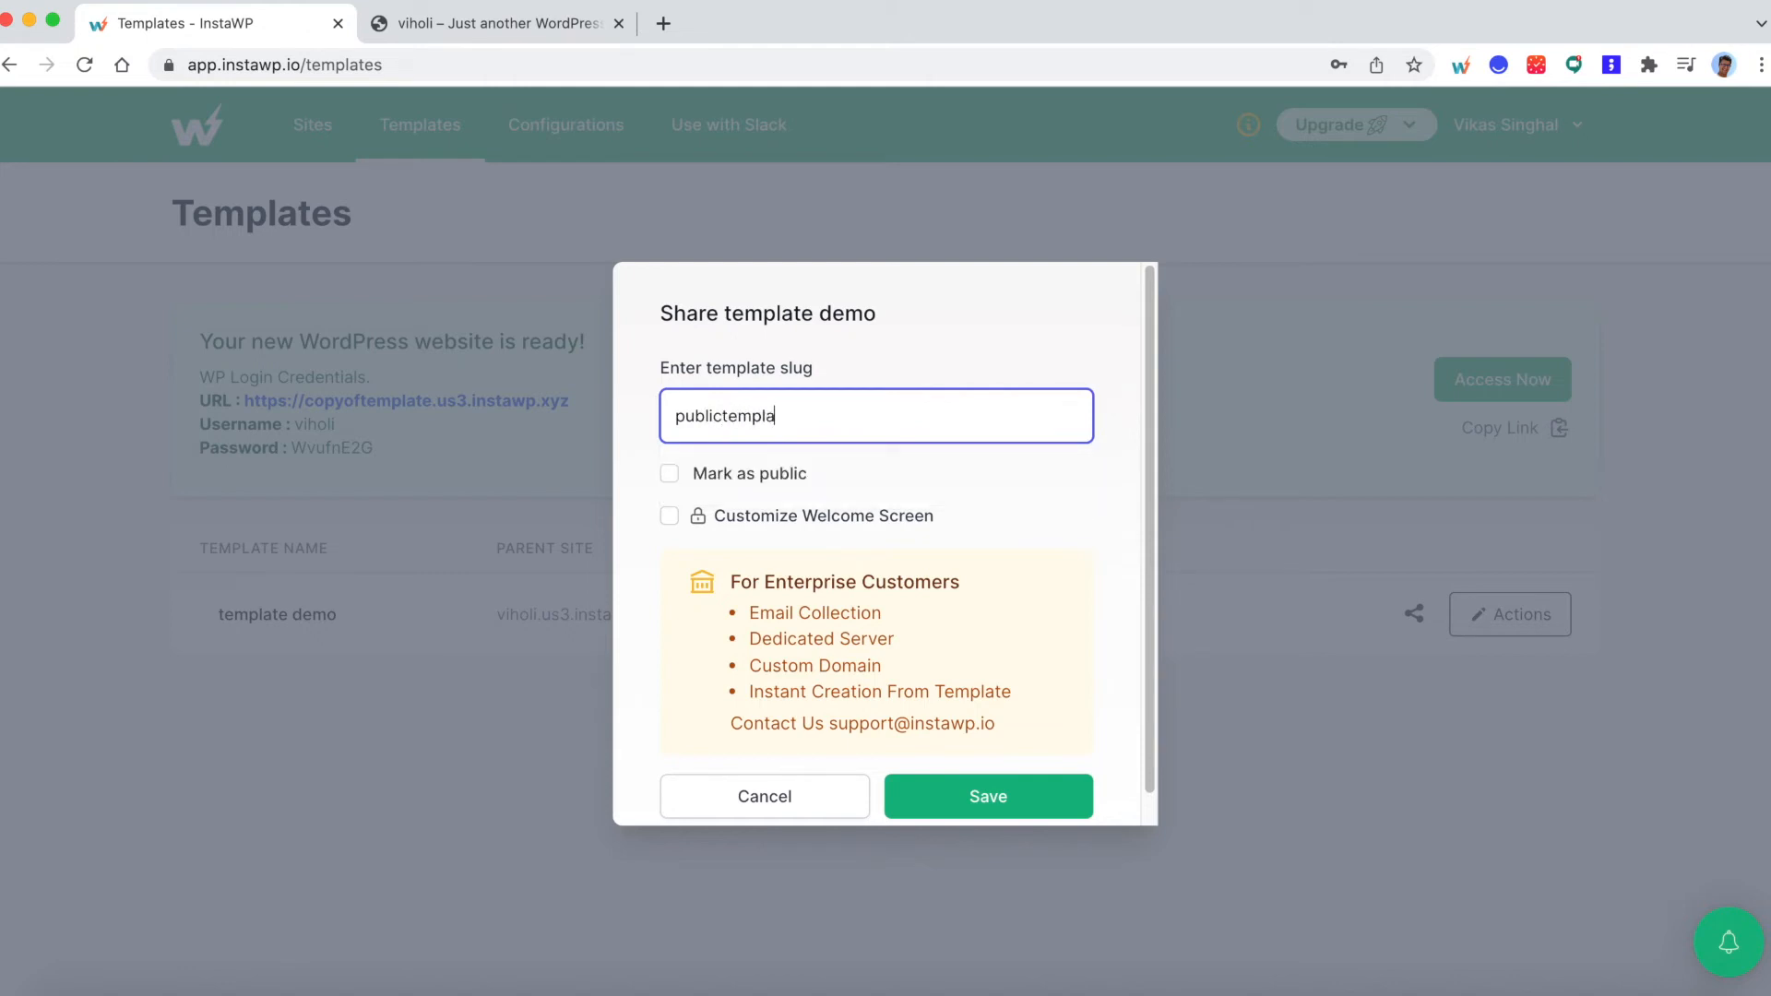
{"action": "type", "text": "teexample"}
{"action": "left_click", "coordinate": [710, 473]}
- Copy the template's public launch link and save the sharing settings
{"action": "left_click", "coordinate": [805, 540]}
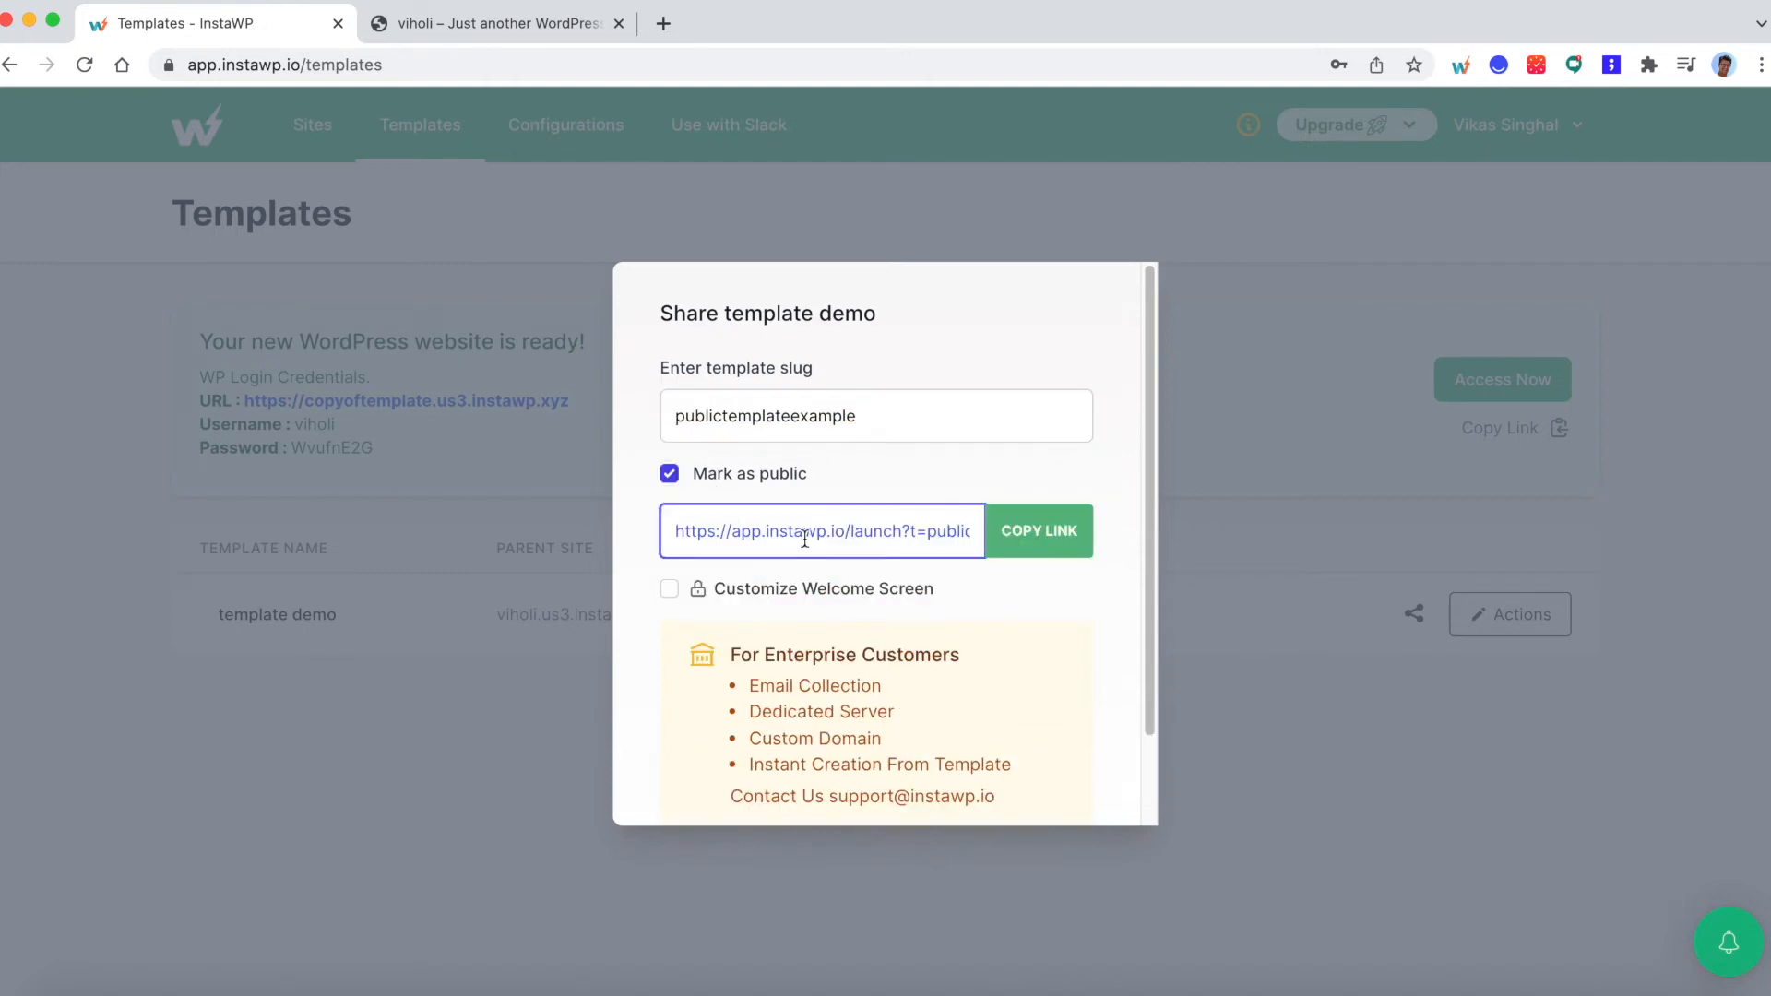
{"action": "left_click_drag", "start_coordinate": [804, 540], "coordinate": [992, 546]}
{"action": "left_click", "coordinate": [1021, 531]}
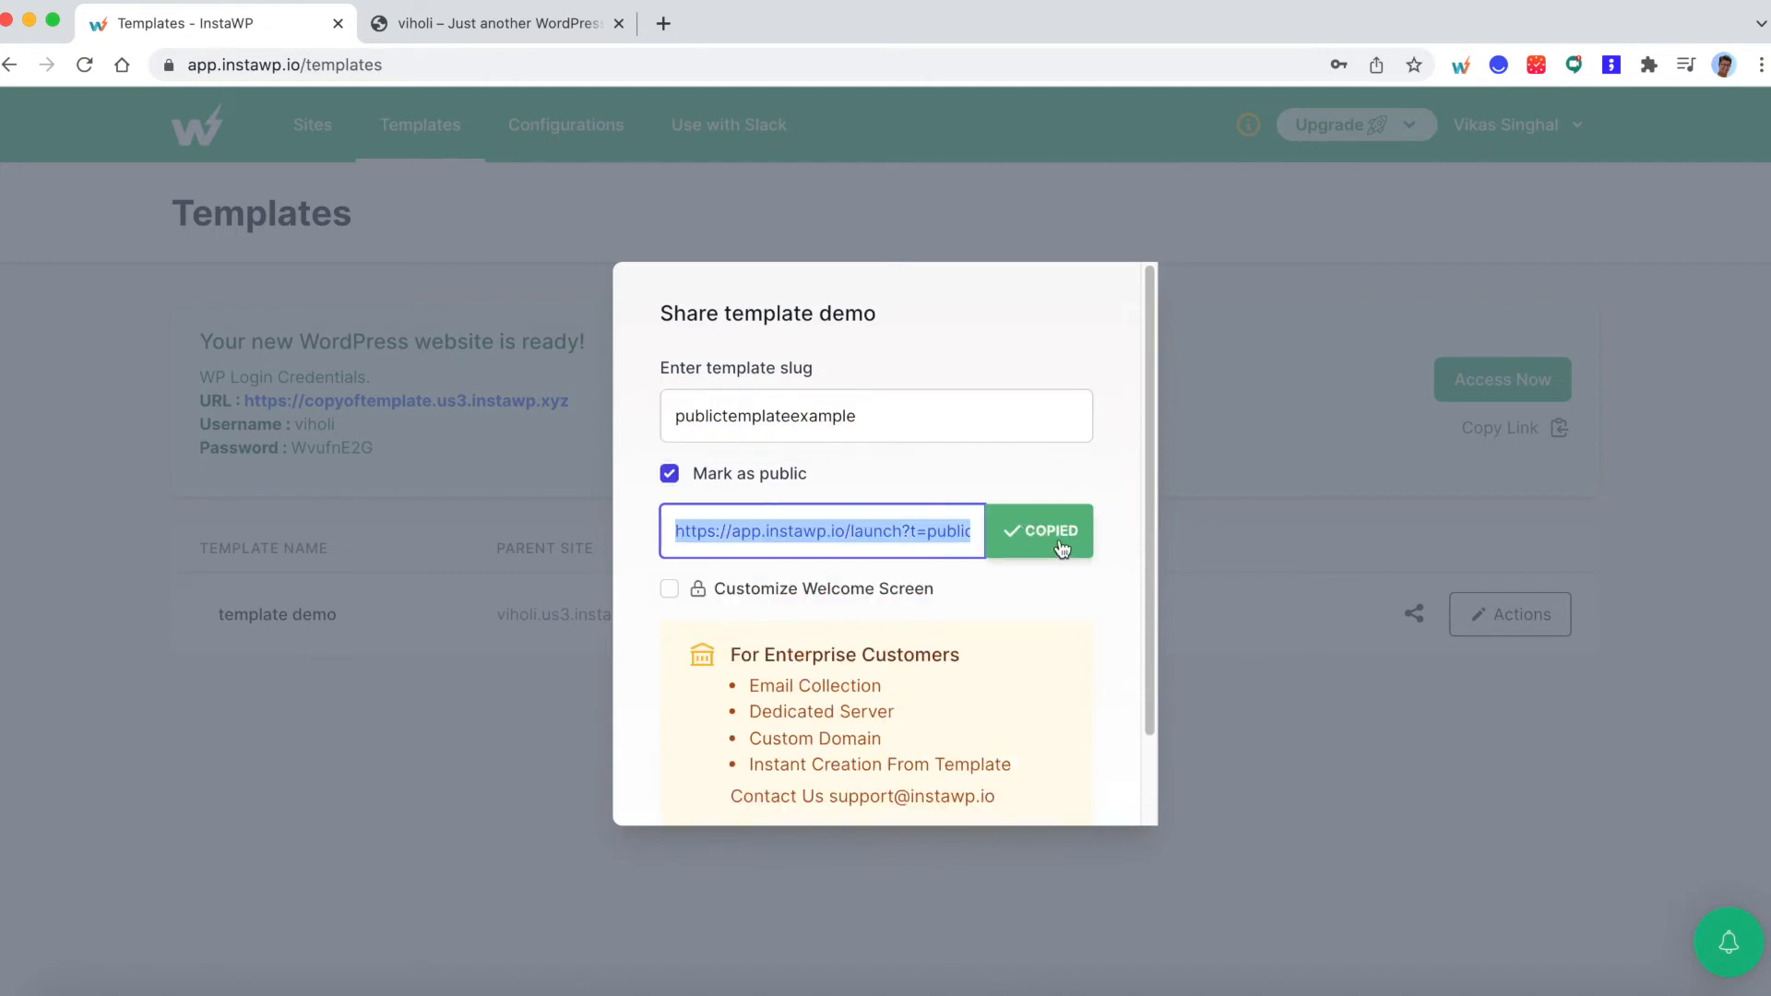
{"action": "scroll", "coordinate": [1063, 549], "scroll_direction": "down", "scroll_amount": 2}
{"action": "left_click", "coordinate": [1001, 773]}
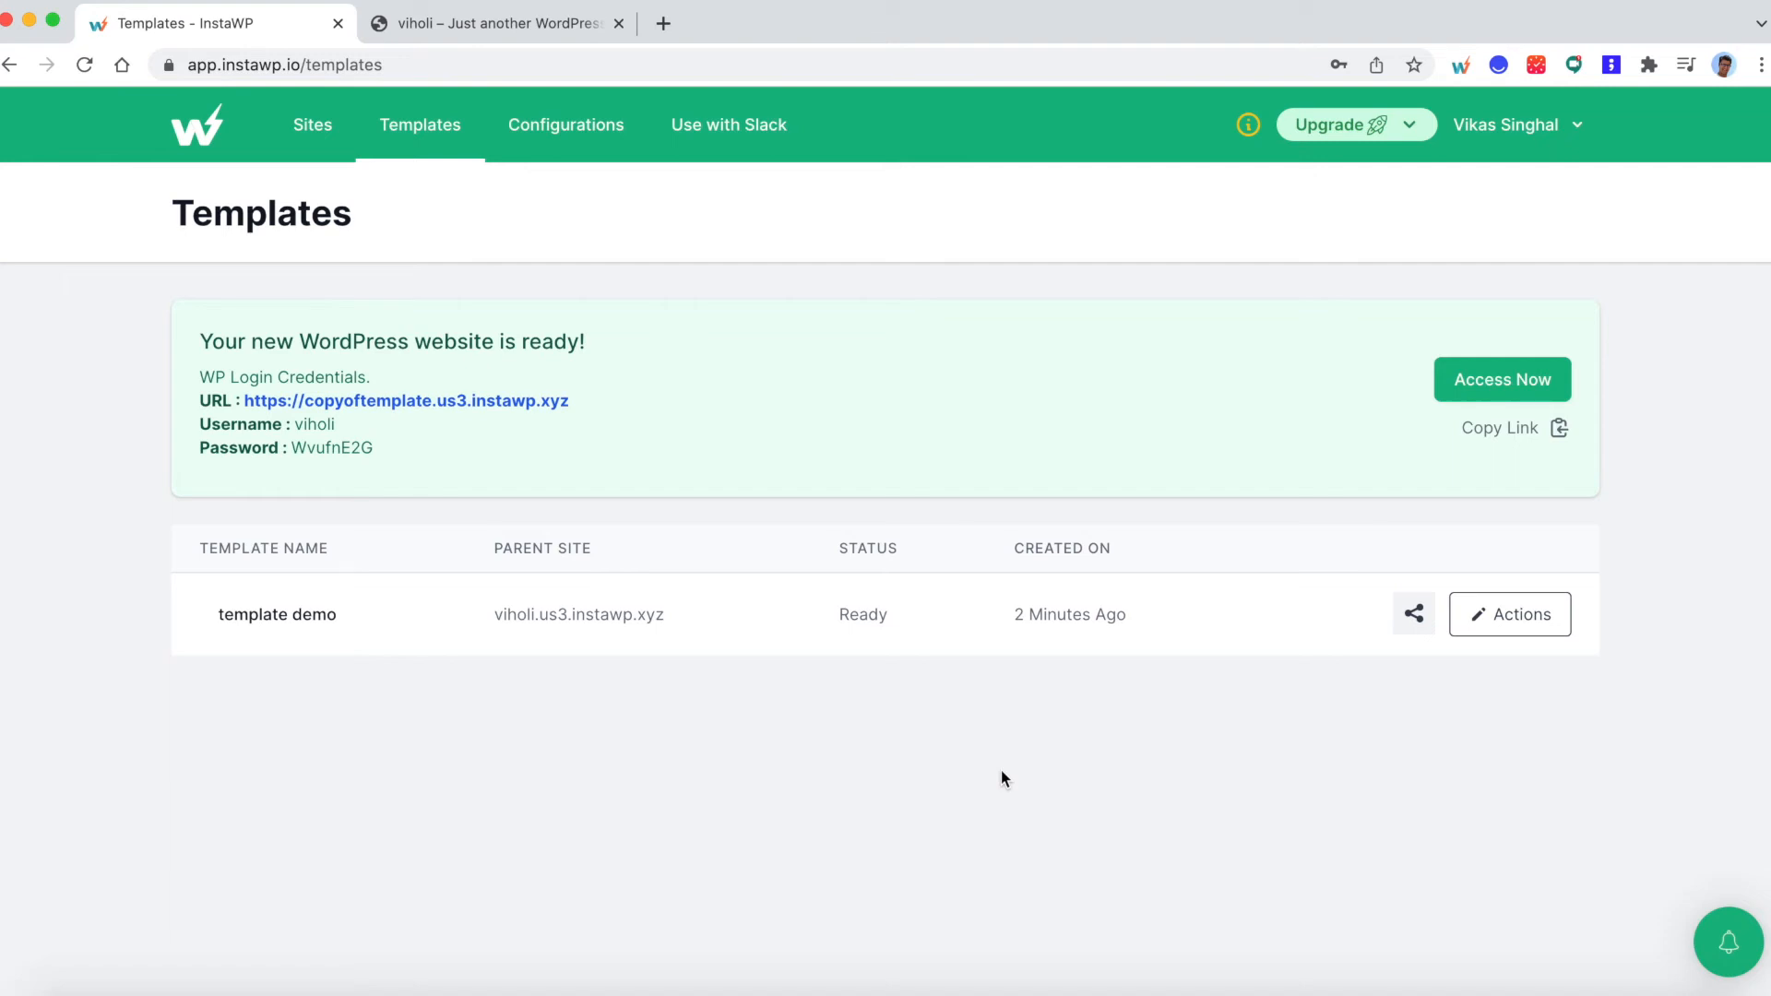
- Open the copied launch link in a new incognito window and read the launch page's title and description
{"action": "key", "text": "super+shift+n"}
{"action": "key", "text": "super+v"}
{"action": "key", "text": "Return"}
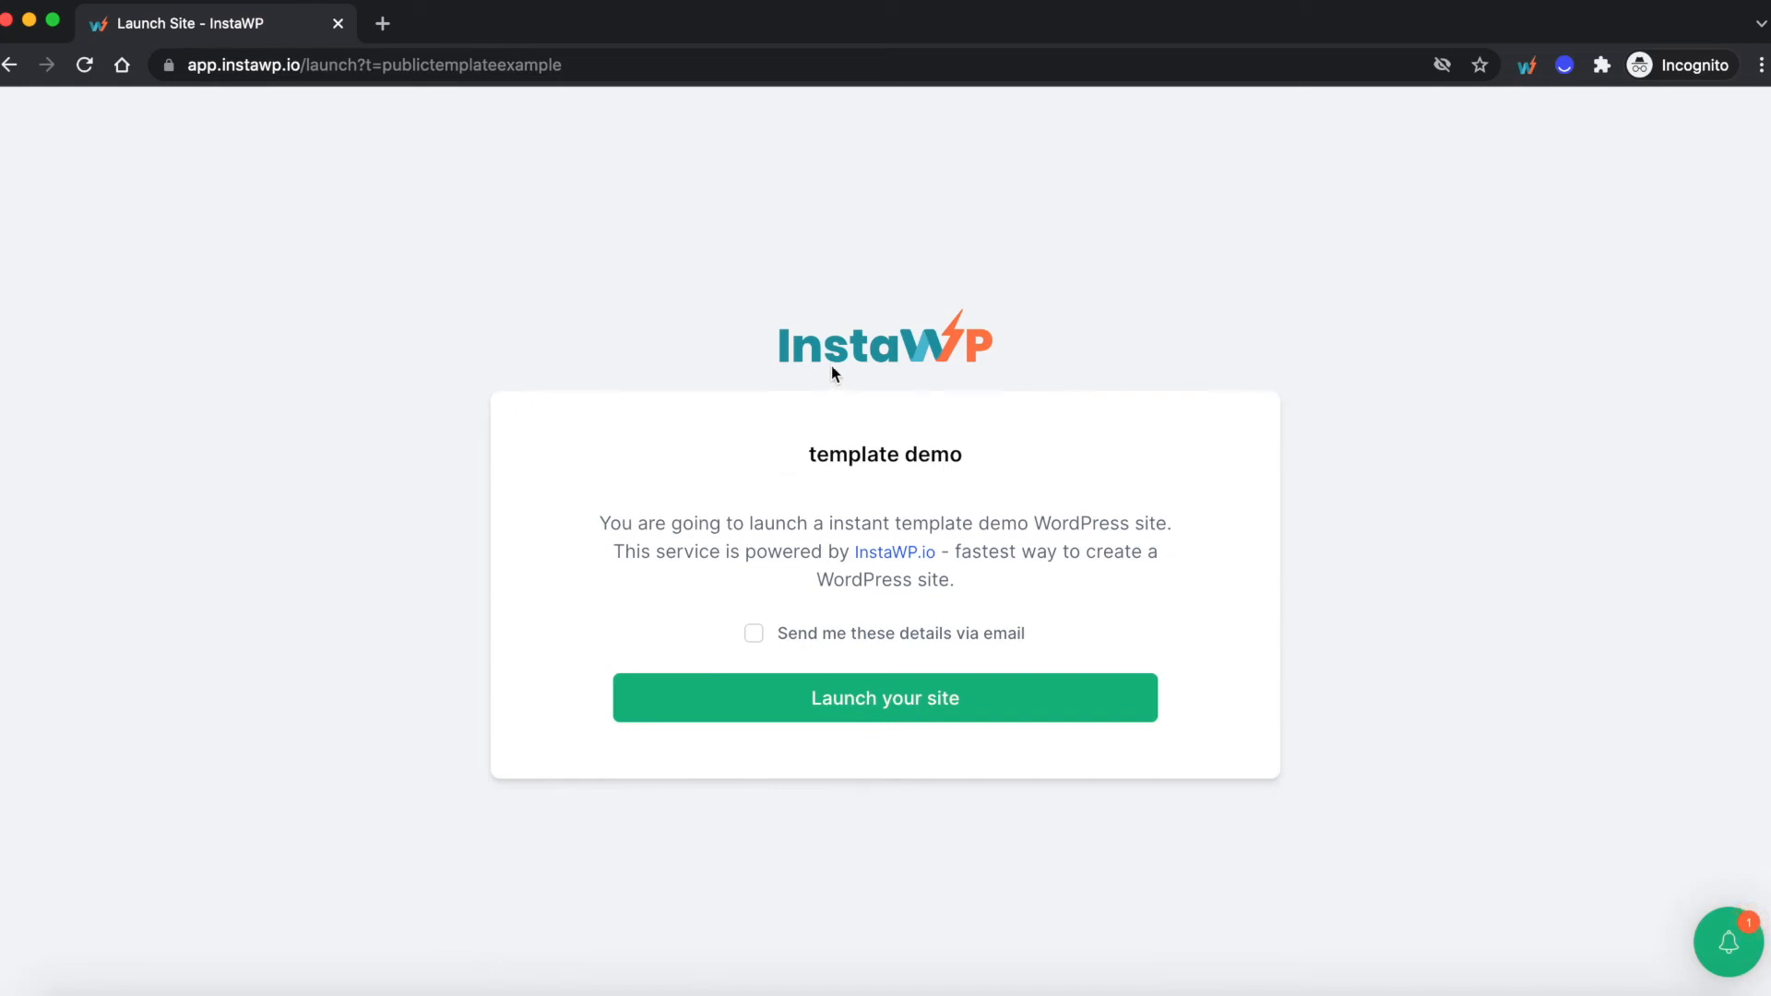
{"action": "triple_click", "coordinate": [852, 456]}
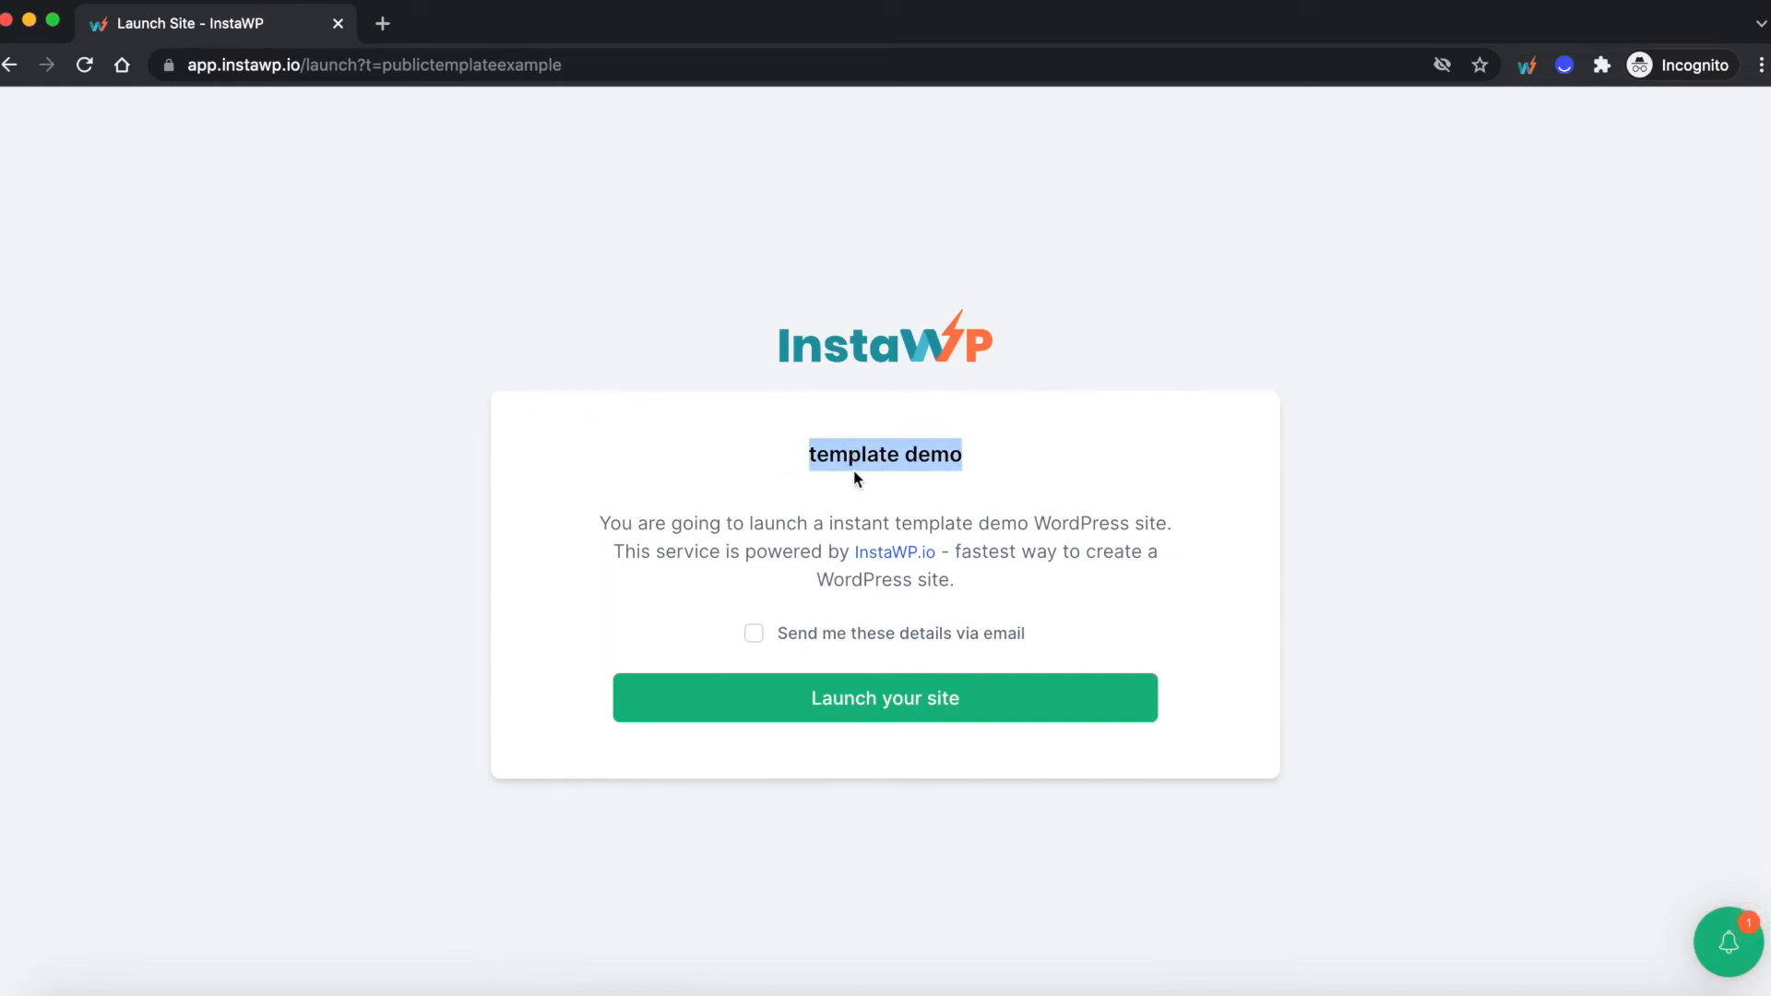
{"action": "left_click_drag", "start_coordinate": [857, 455], "coordinate": [822, 566]}
{"action": "triple_click", "coordinate": [812, 558]}
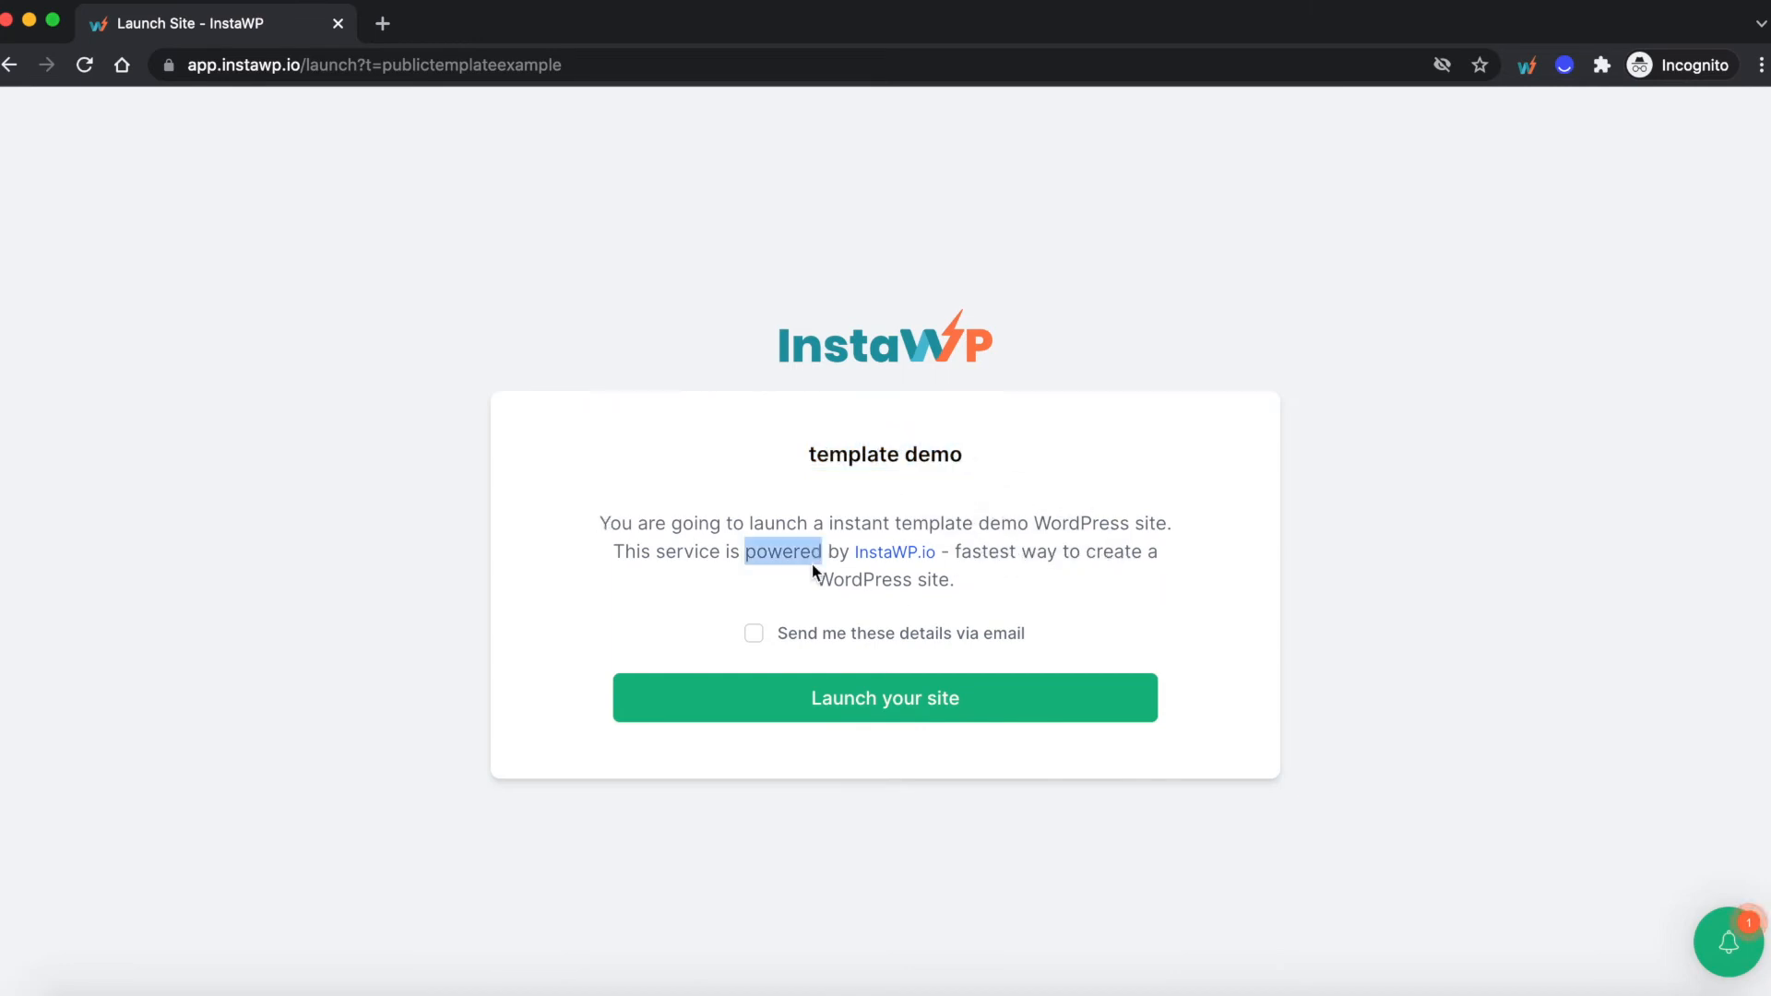
{"action": "left_click", "coordinate": [755, 580]}
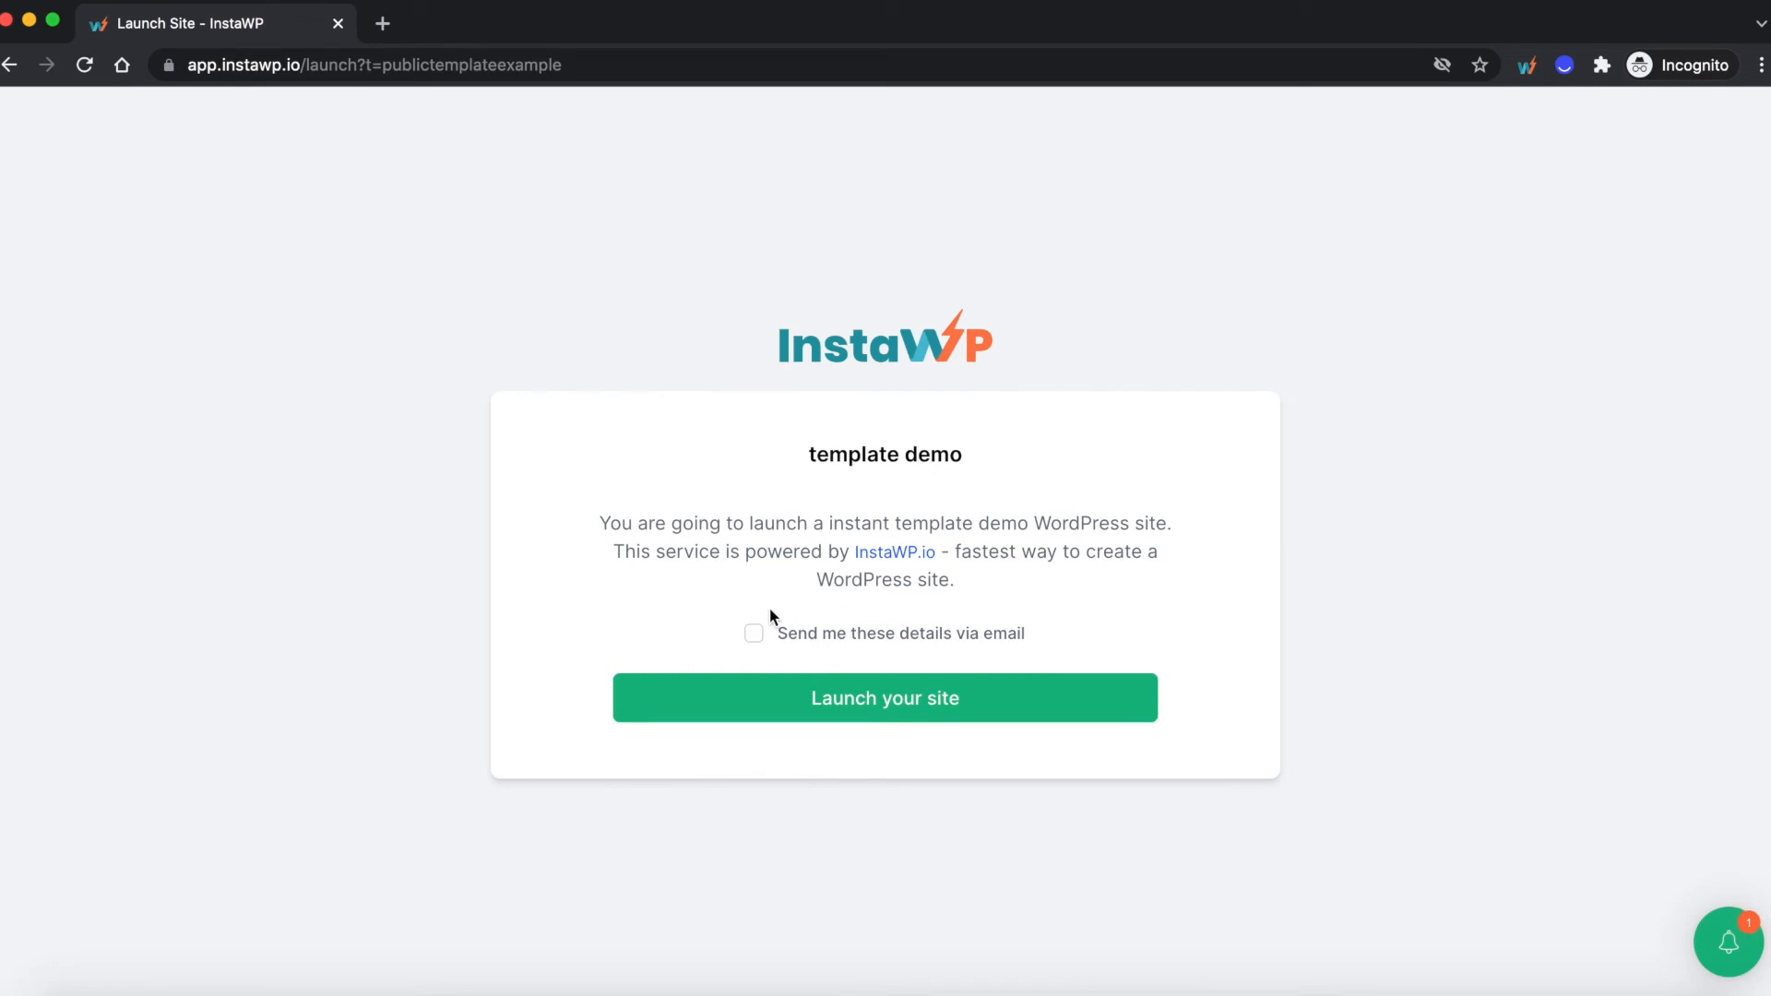
- Preview the option to send the details via email, turn it off again, and launch the site from the shared template
{"action": "left_click", "coordinate": [755, 634]}
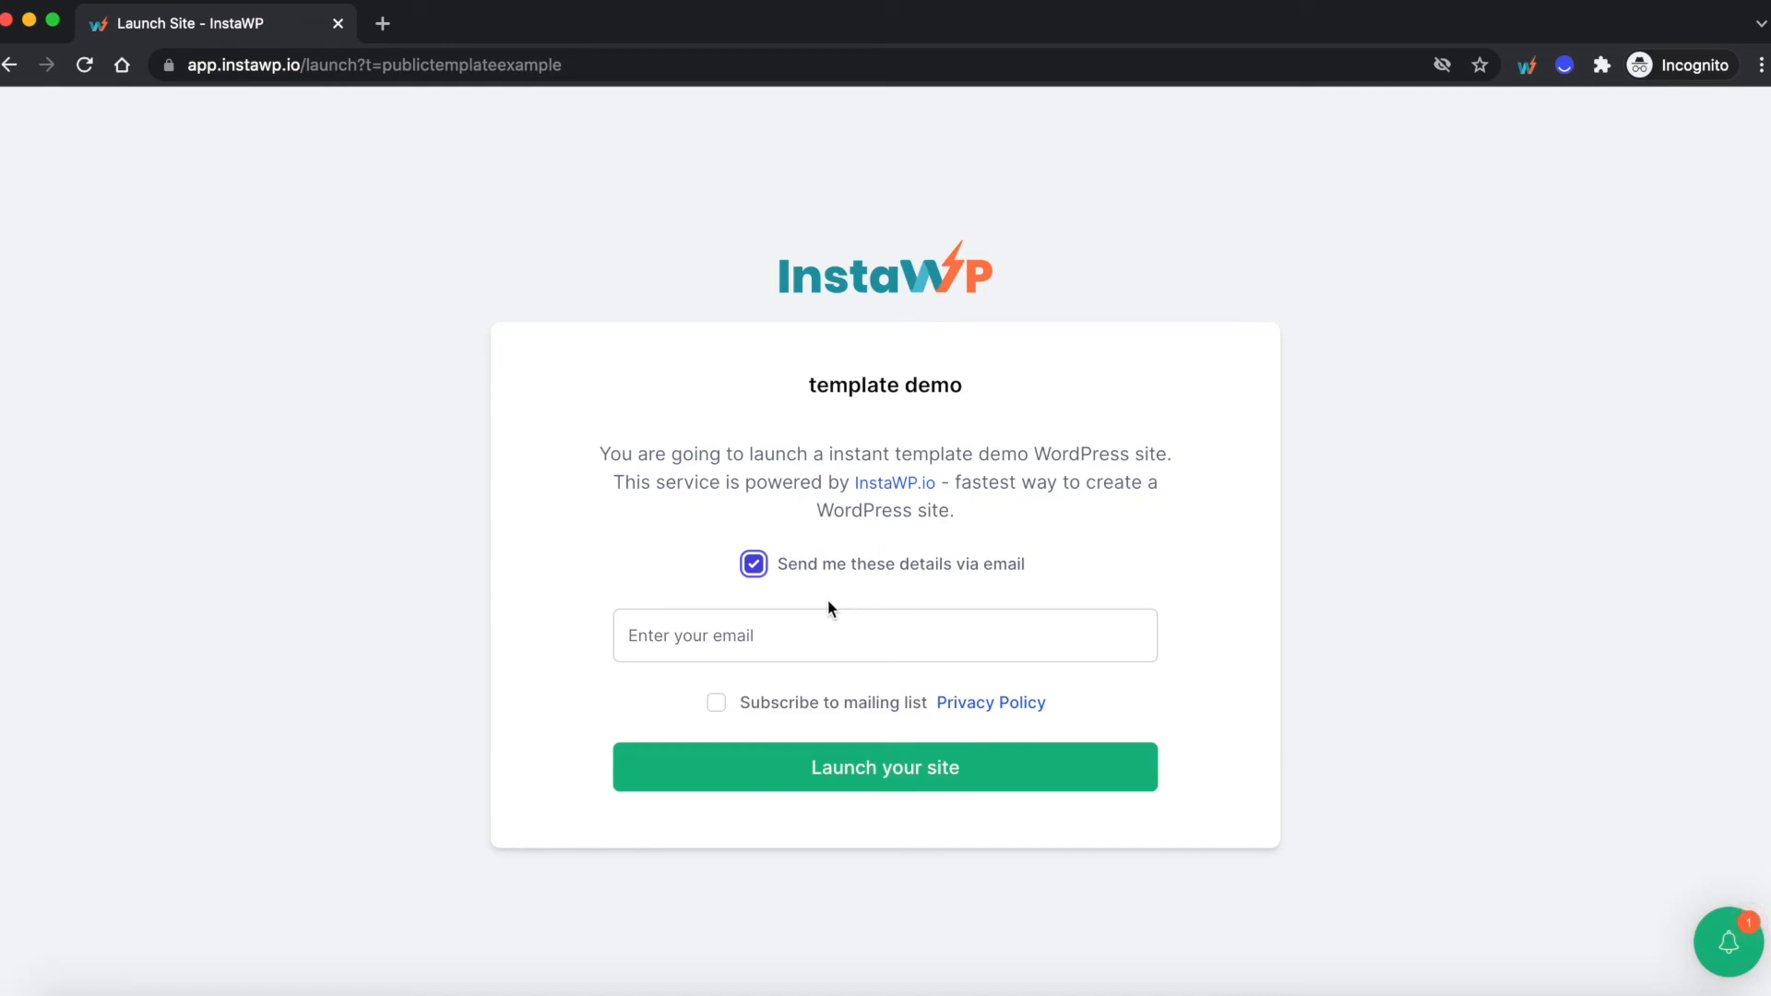
{"action": "left_click", "coordinate": [754, 566]}
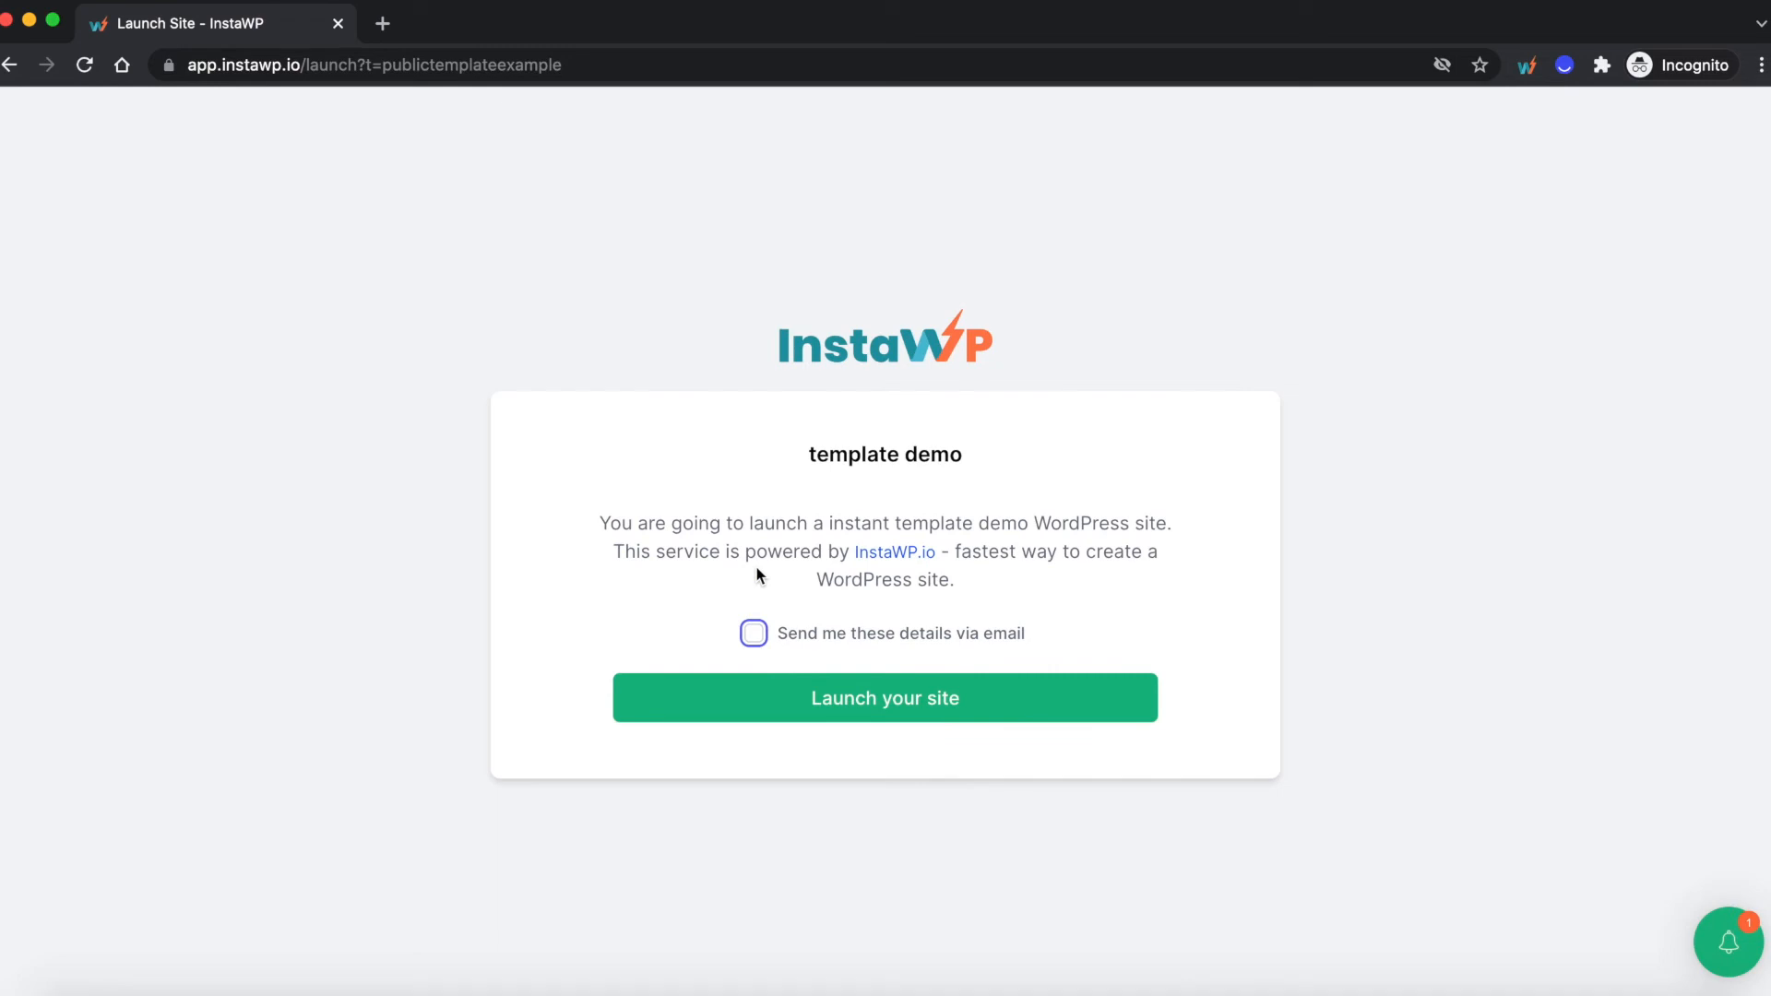
{"action": "left_click", "coordinate": [873, 704]}
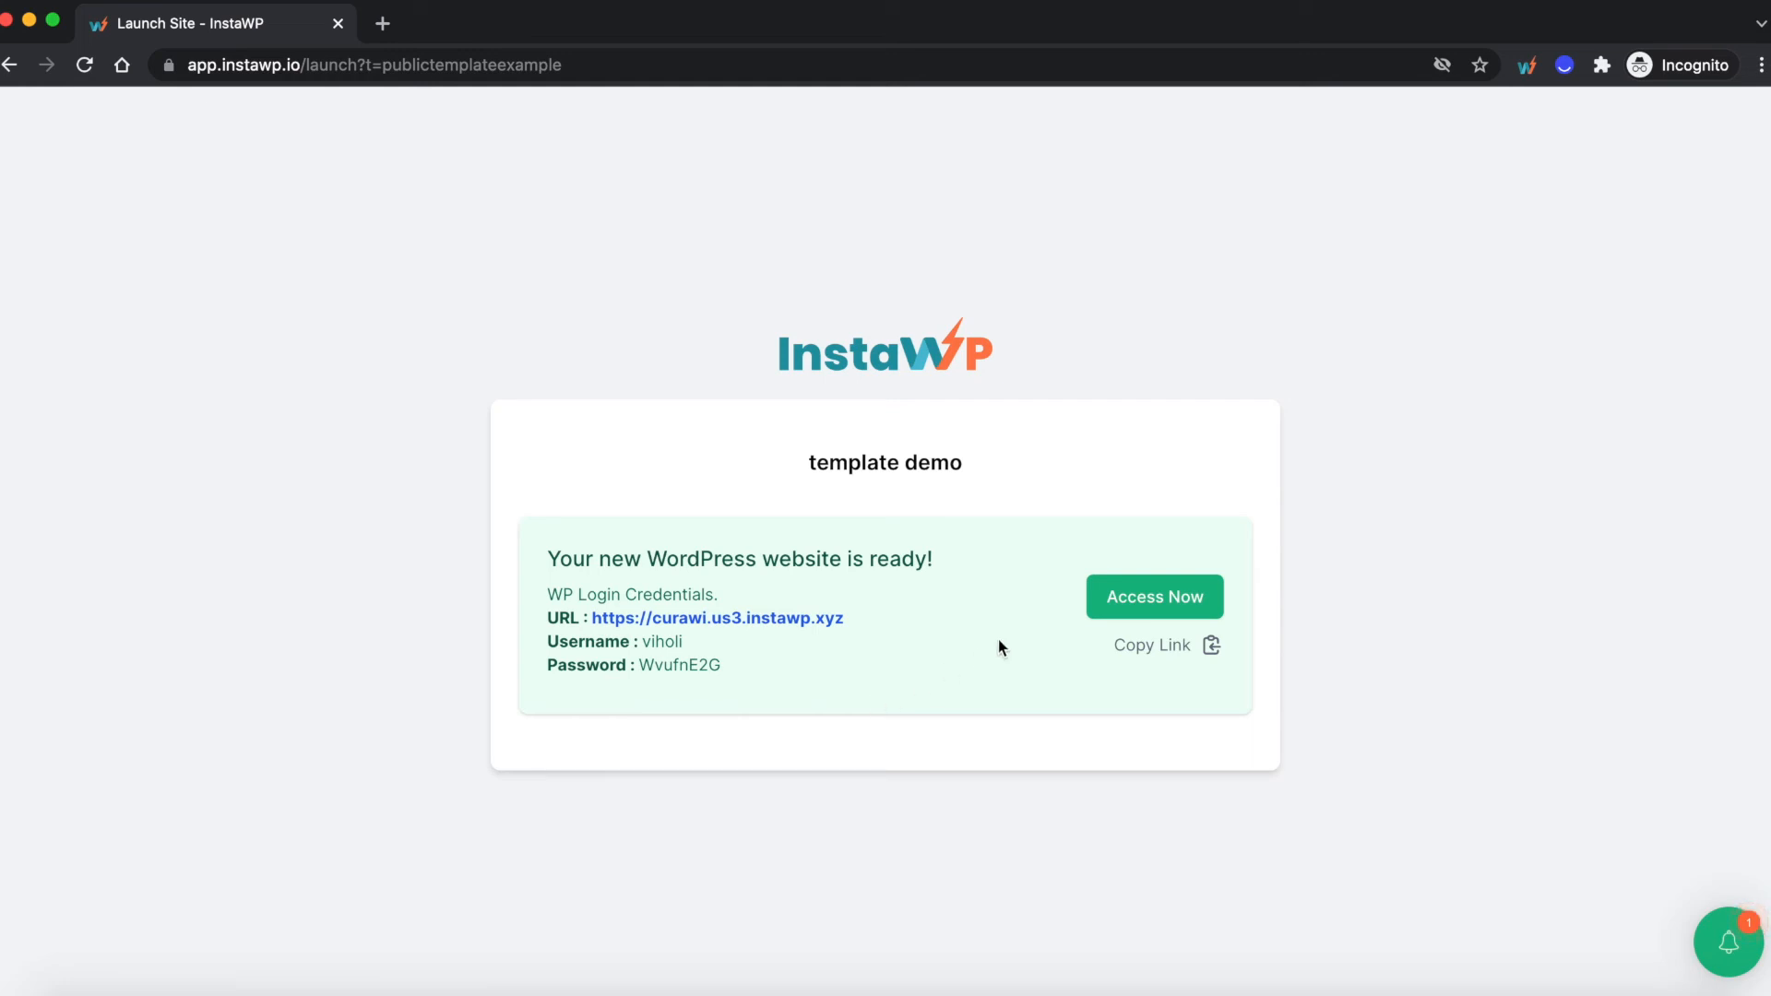
- Open the newly launched site's WordPress admin and view its front page
{"action": "left_click", "coordinate": [1171, 611]}
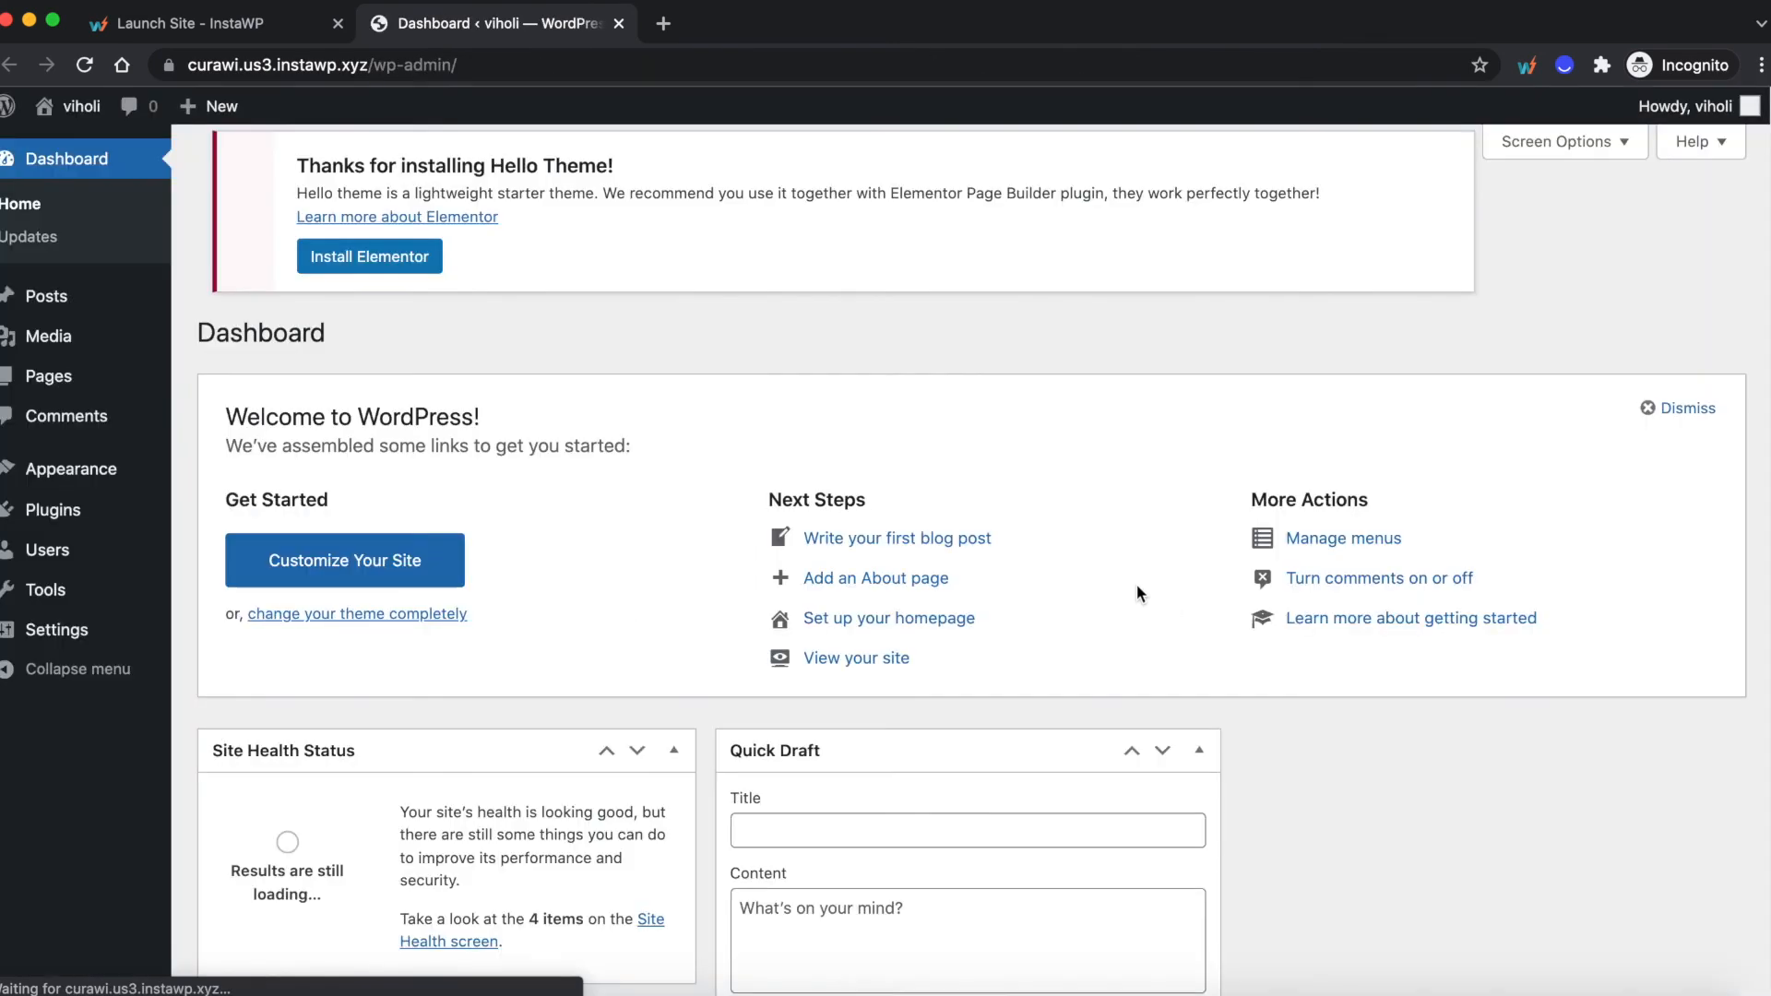
{"action": "mouse_move", "coordinate": [84, 115]}
{"action": "left_click", "coordinate": [90, 150]}
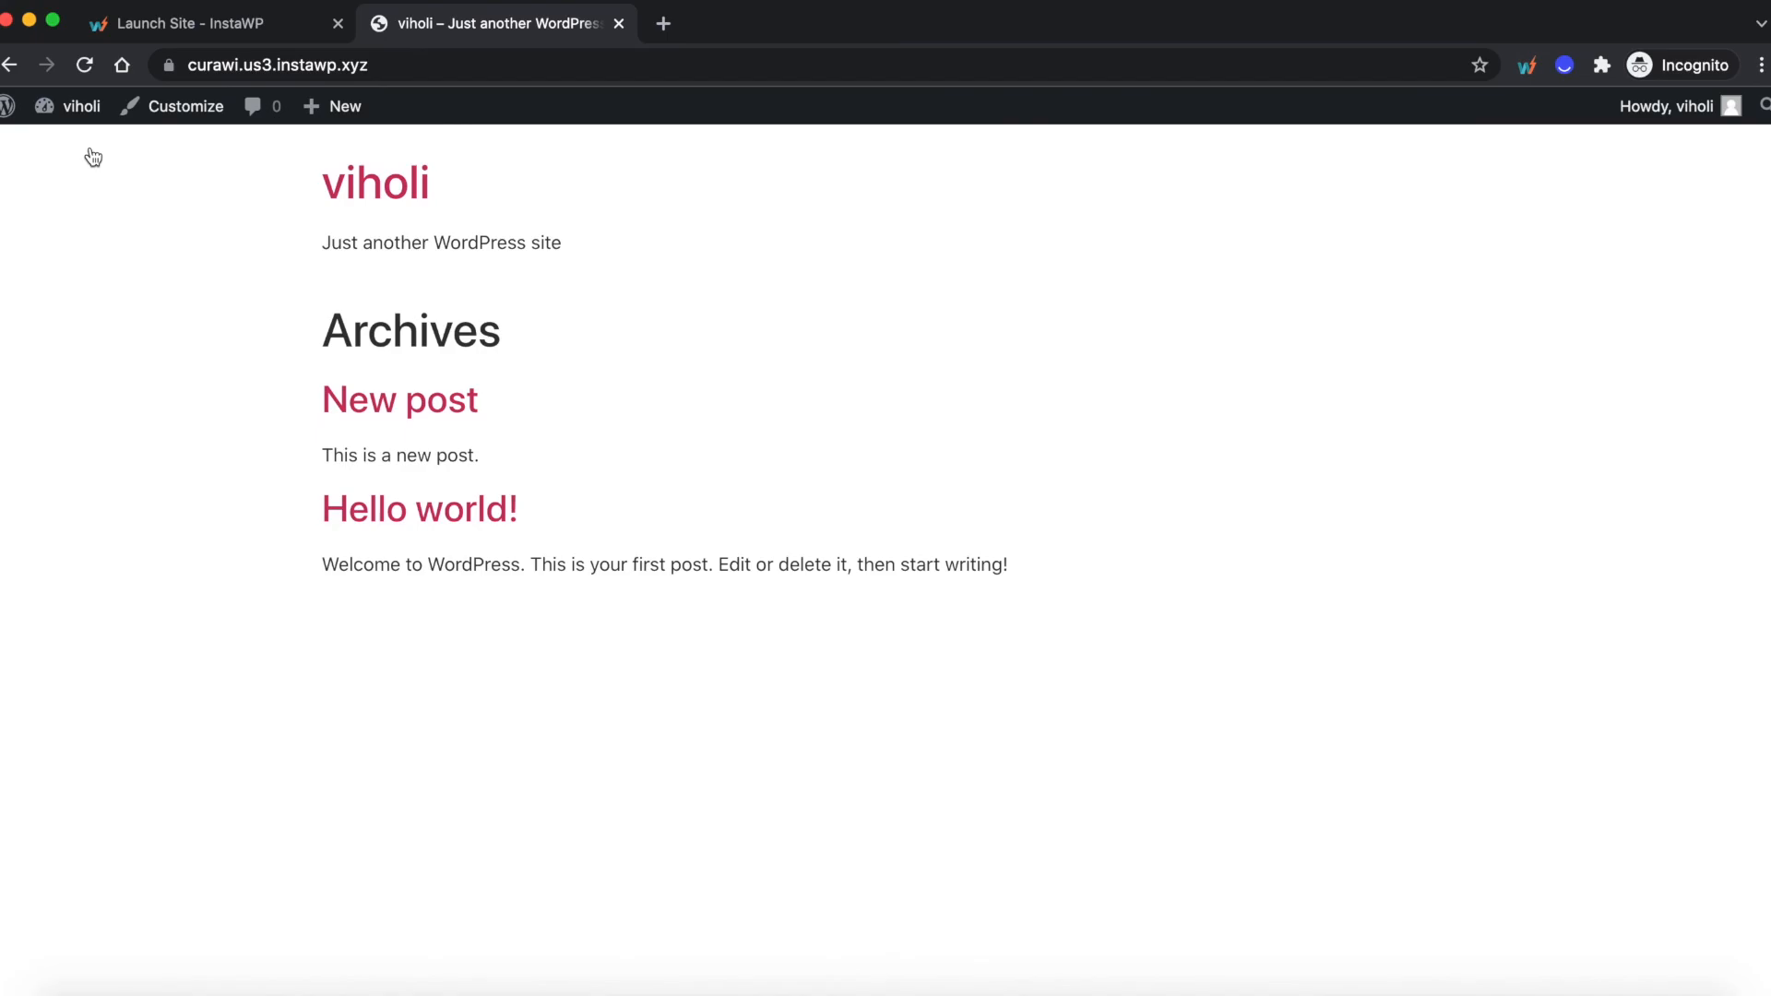
- Return to the InstaWP dashboard window and examine the sites list for the sites created from "template demo"
{"action": "key", "text": "super+grave"}
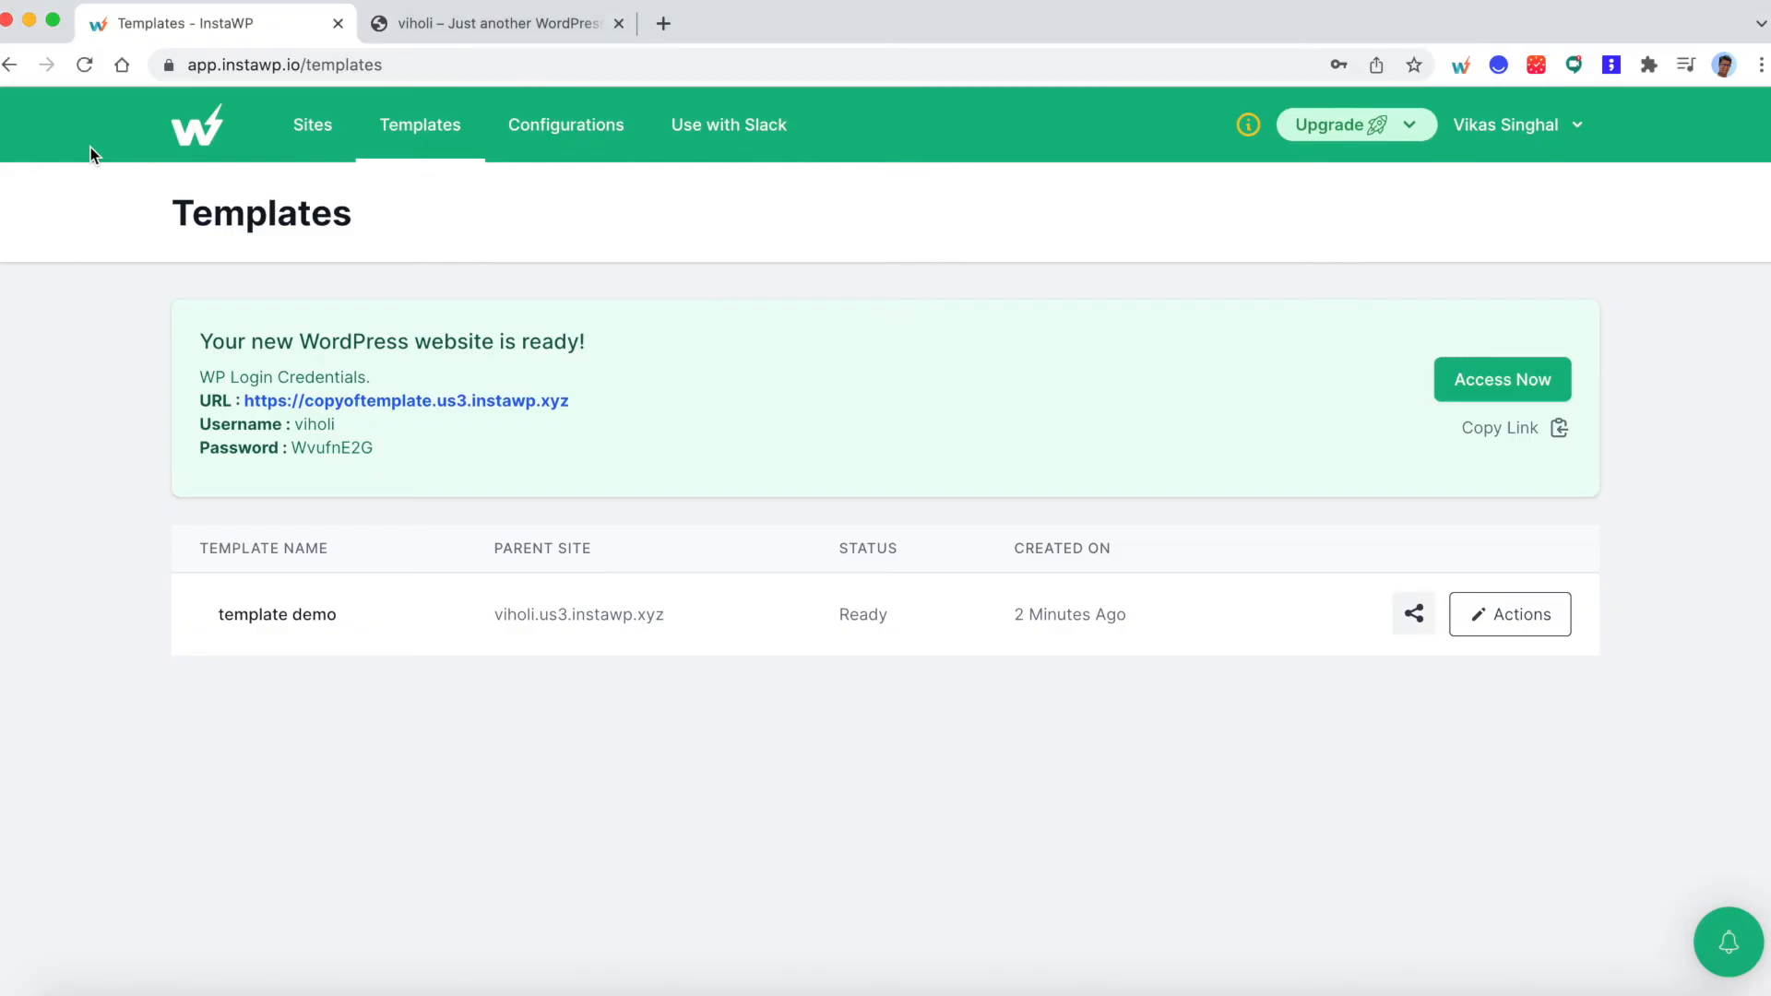
{"action": "left_click", "coordinate": [327, 138]}
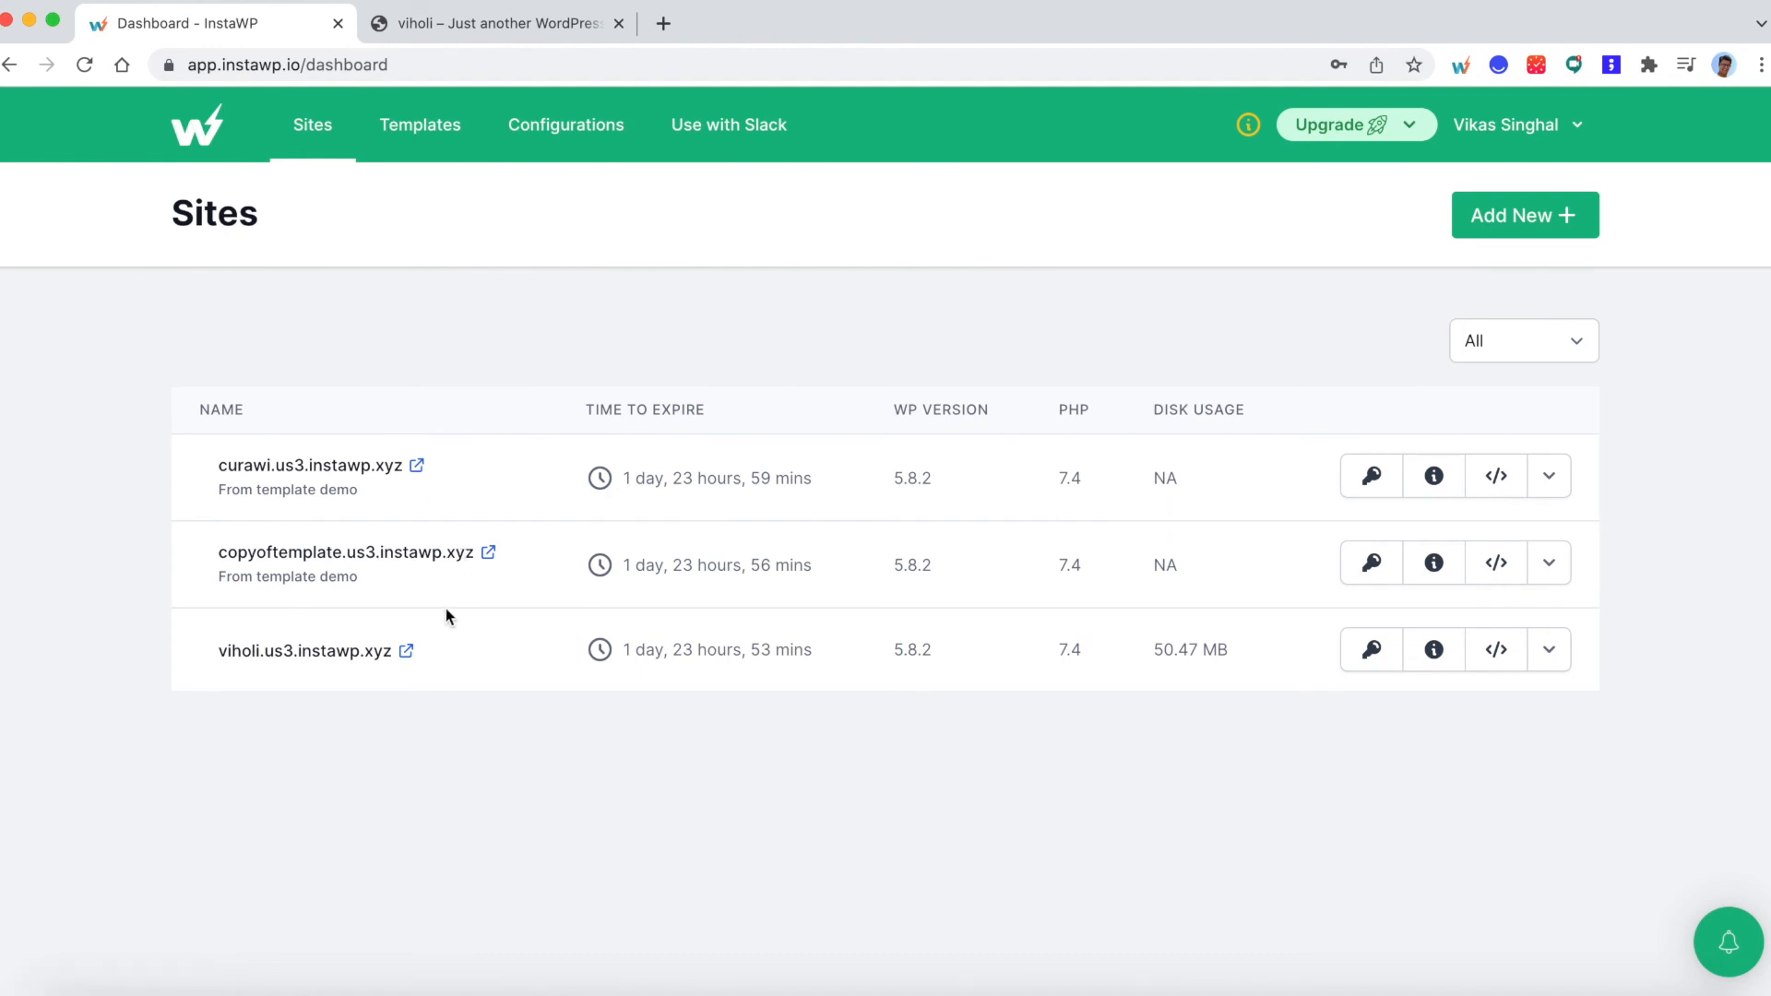
{"action": "left_click_drag", "start_coordinate": [218, 553], "coordinate": [402, 588]}
{"action": "left_click", "coordinate": [261, 570]}
{"action": "left_click", "coordinate": [233, 467]}
{"action": "left_click_drag", "start_coordinate": [220, 467], "coordinate": [270, 467]}
{"action": "left_click_drag", "start_coordinate": [254, 488], "coordinate": [376, 503]}
{"action": "left_click", "coordinate": [610, 515]}
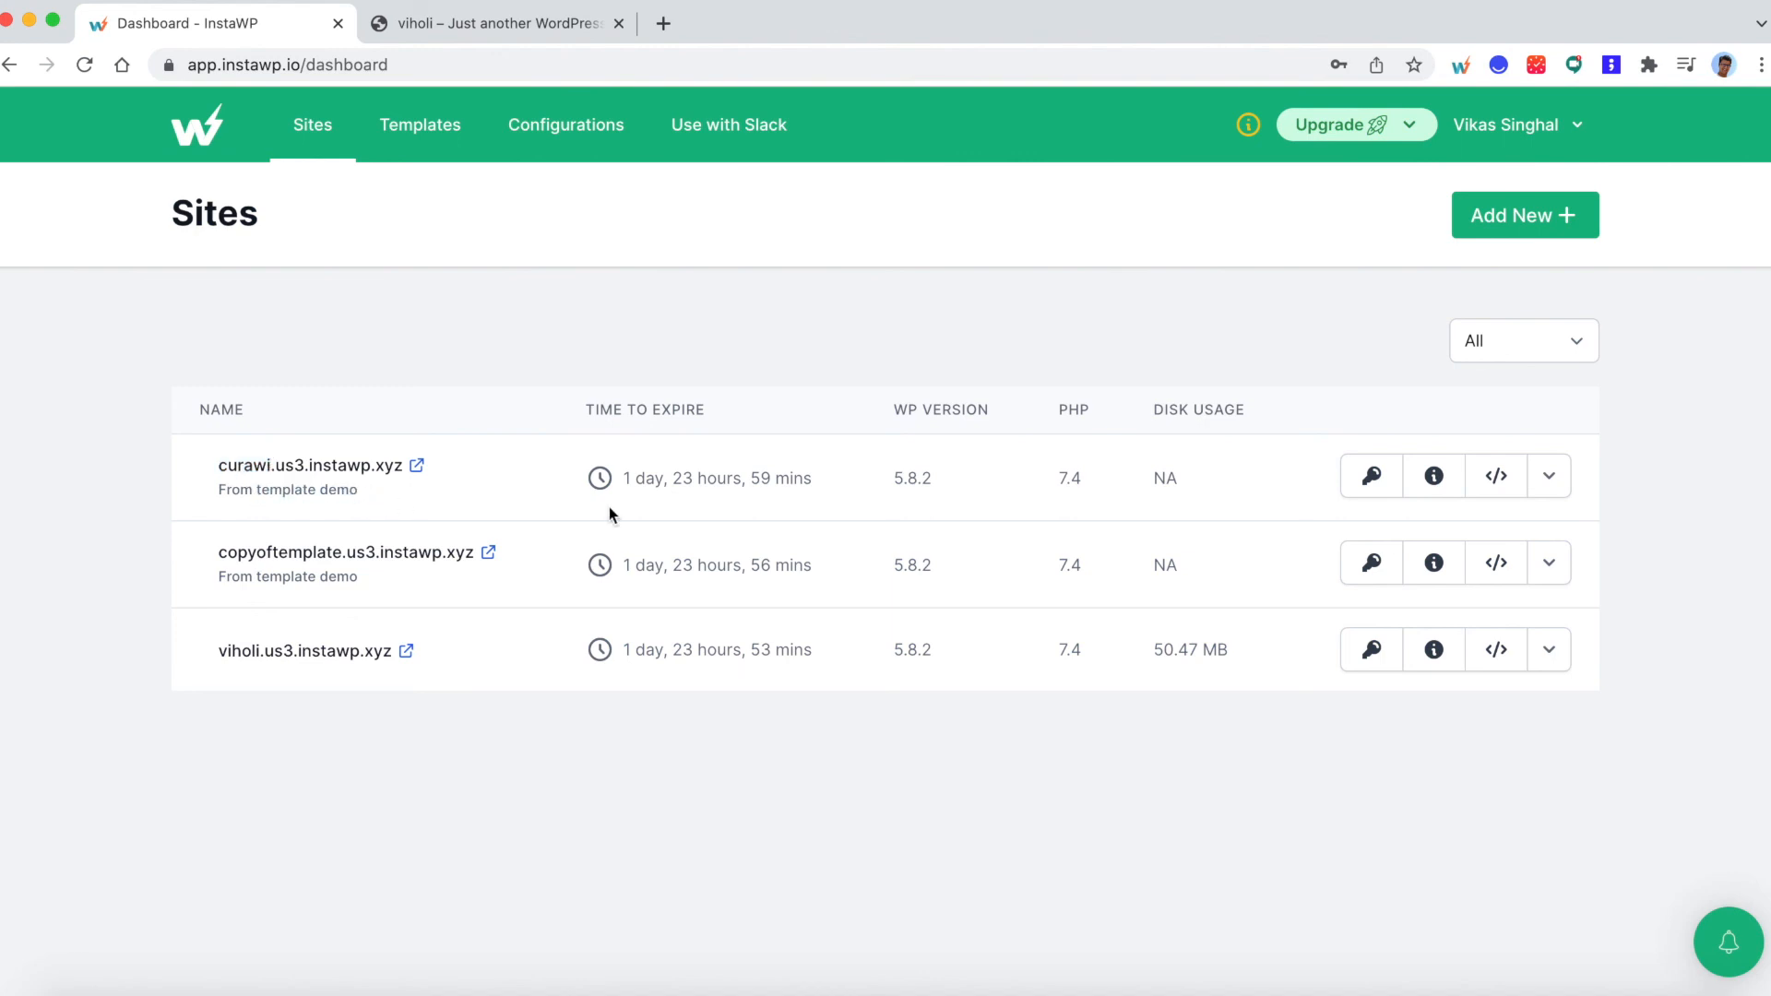